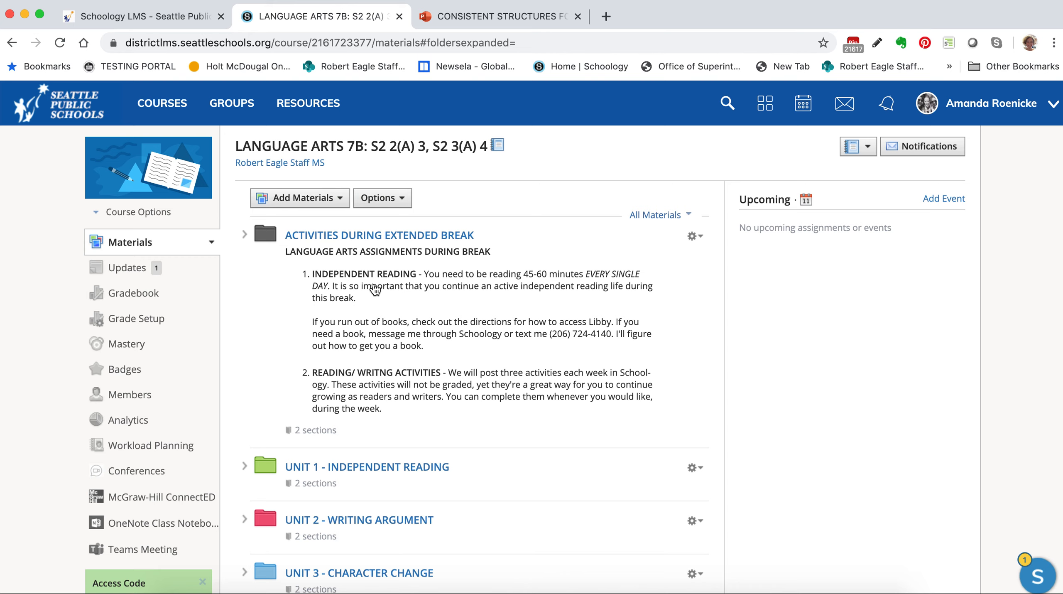
pyautogui.click(312, 199)
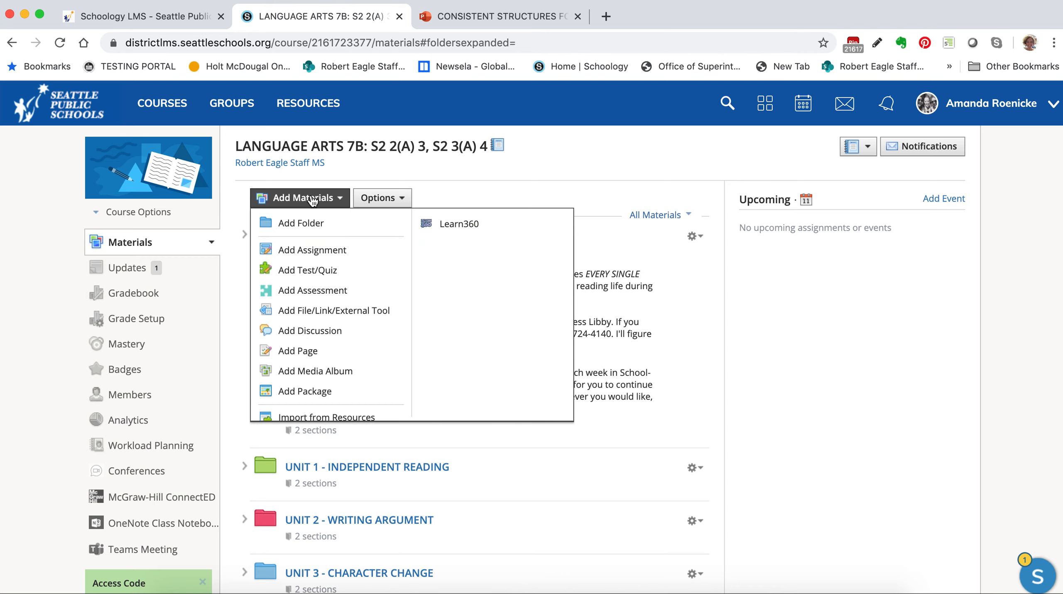
pyautogui.click(744, 306)
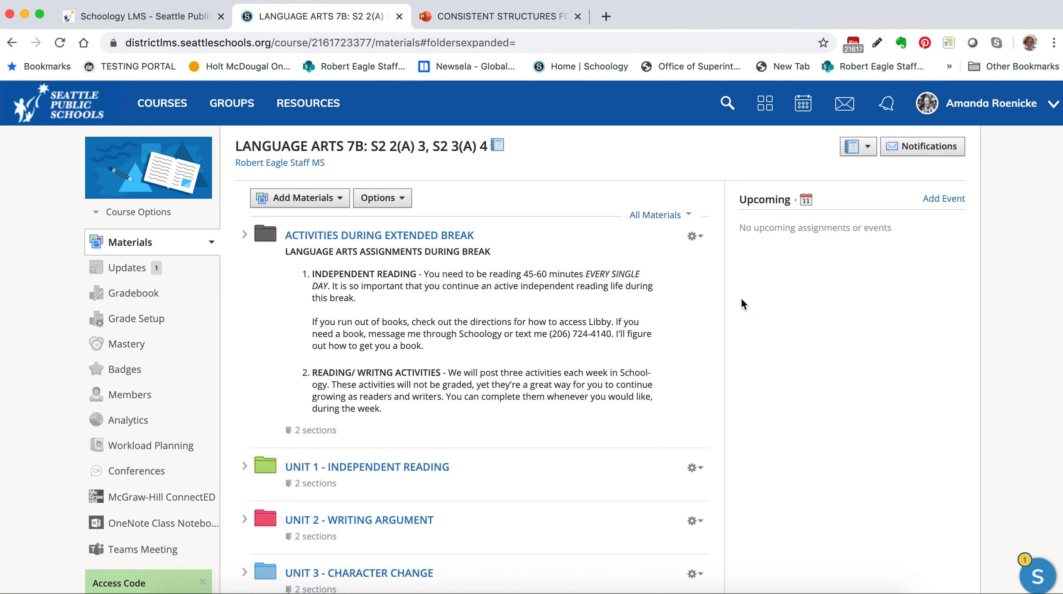
# Step: Rename the ACTIVITIES DURING EXTENDED BREAK folder to CONTINUOUS LEARNING and save the change
pyautogui.click(698, 239)
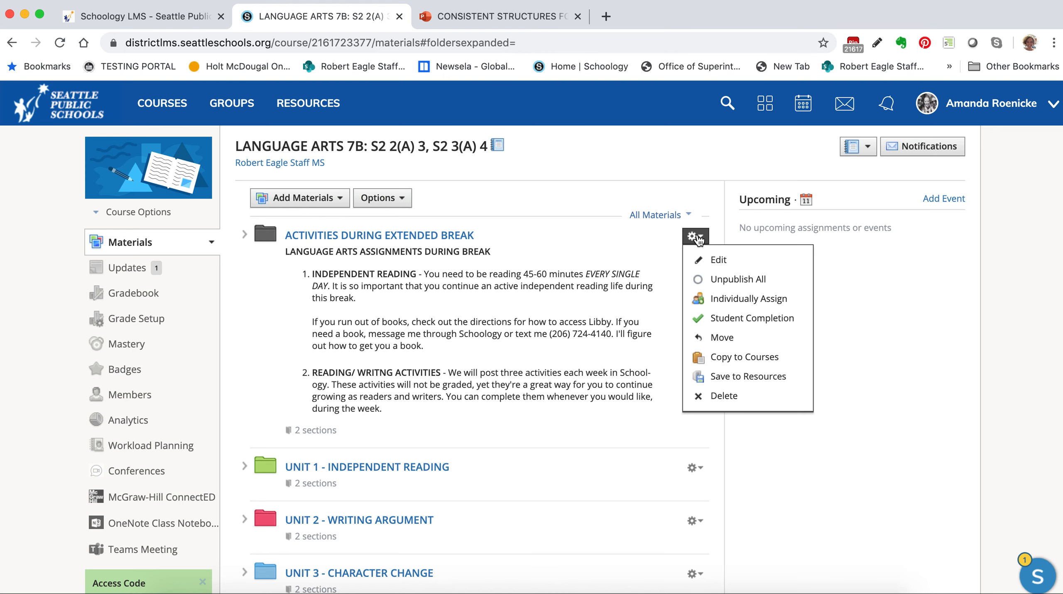
pyautogui.click(706, 257)
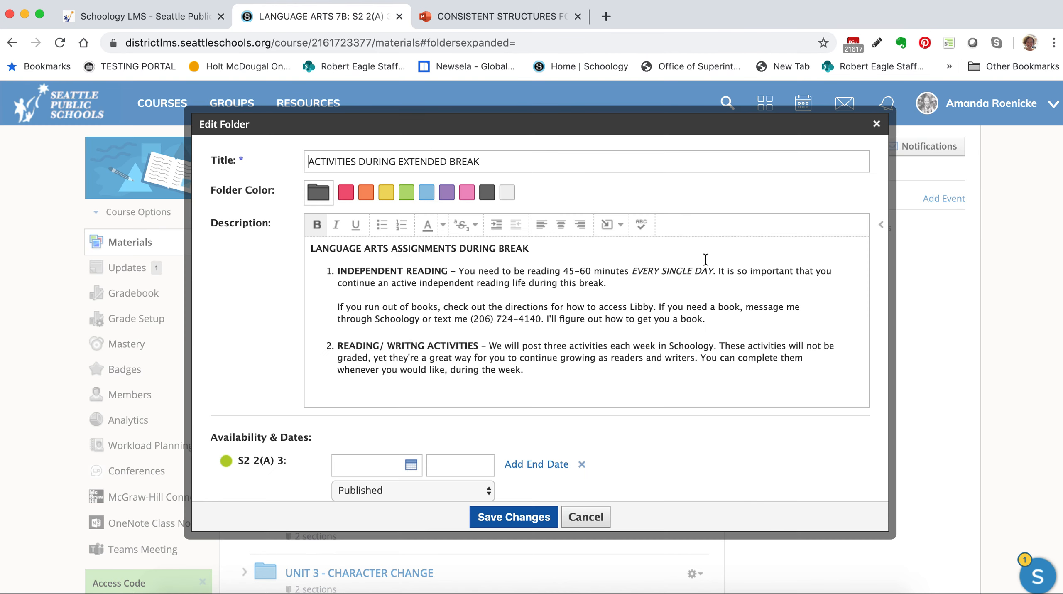
pyautogui.moveTo(488, 162); pyautogui.dragTo(308, 166)
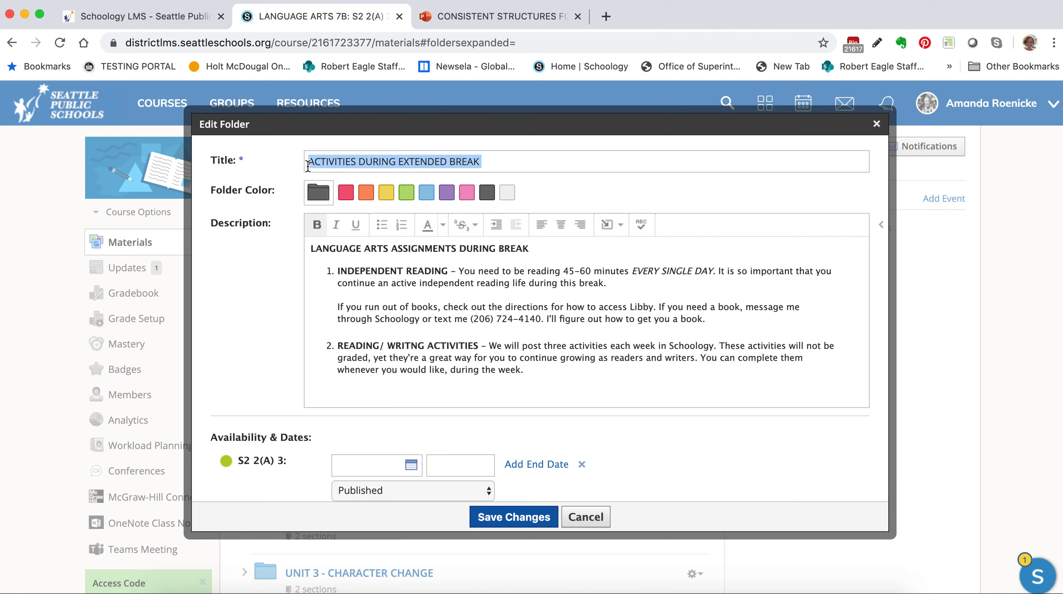
pyautogui.write('C')
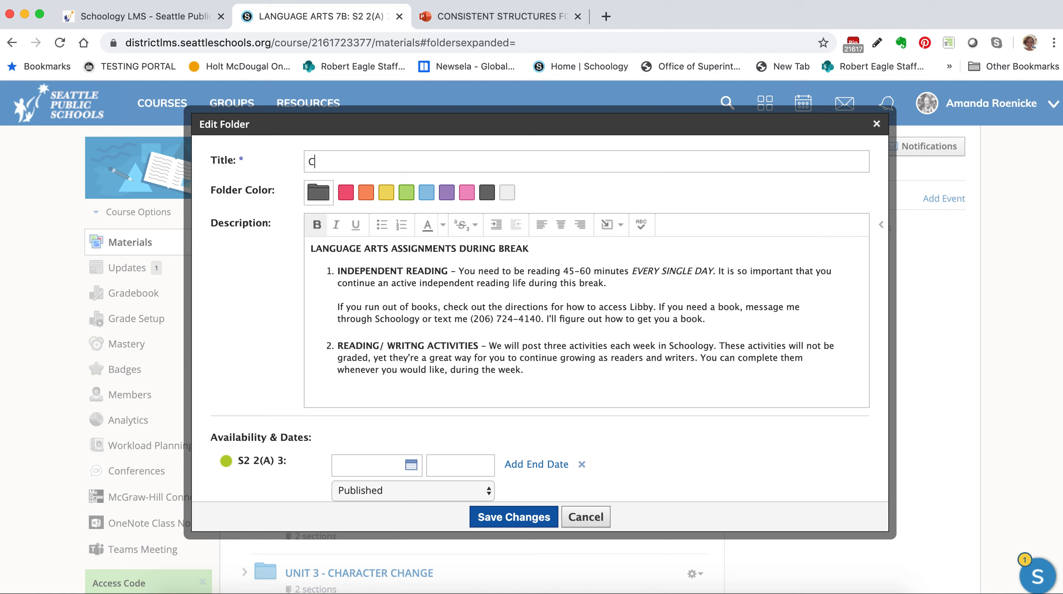
pyautogui.write('ON')
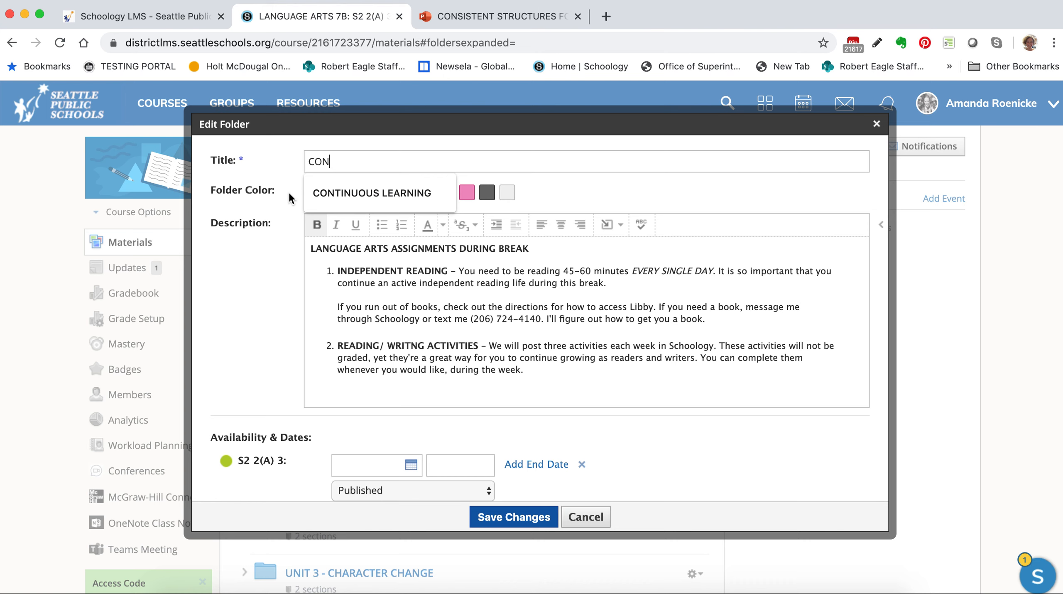
pyautogui.click(337, 193)
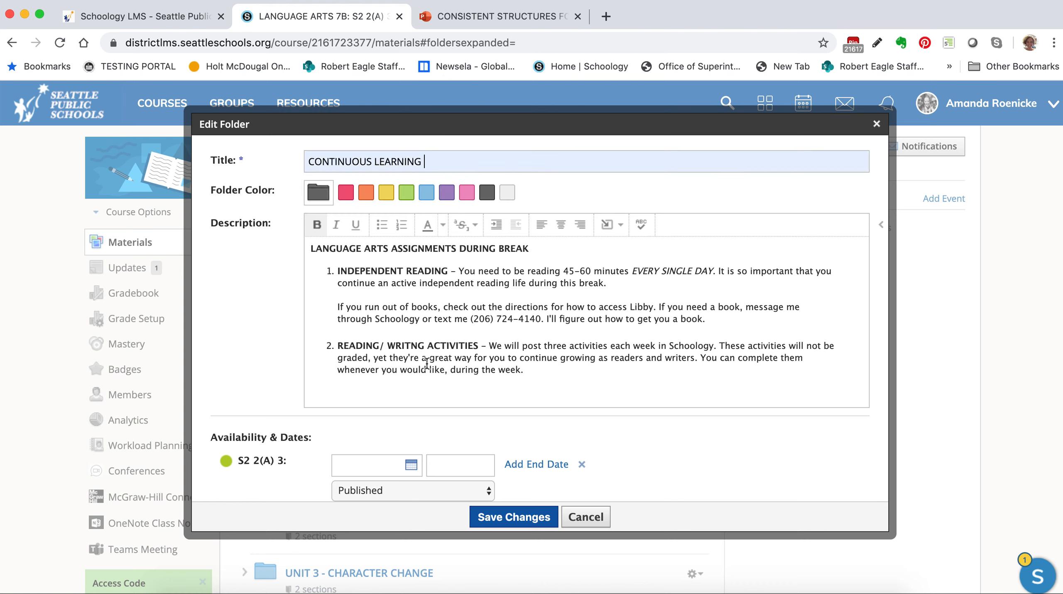
pyautogui.moveTo(530, 366); pyautogui.dragTo(311, 251)
pyautogui.click(356, 286)
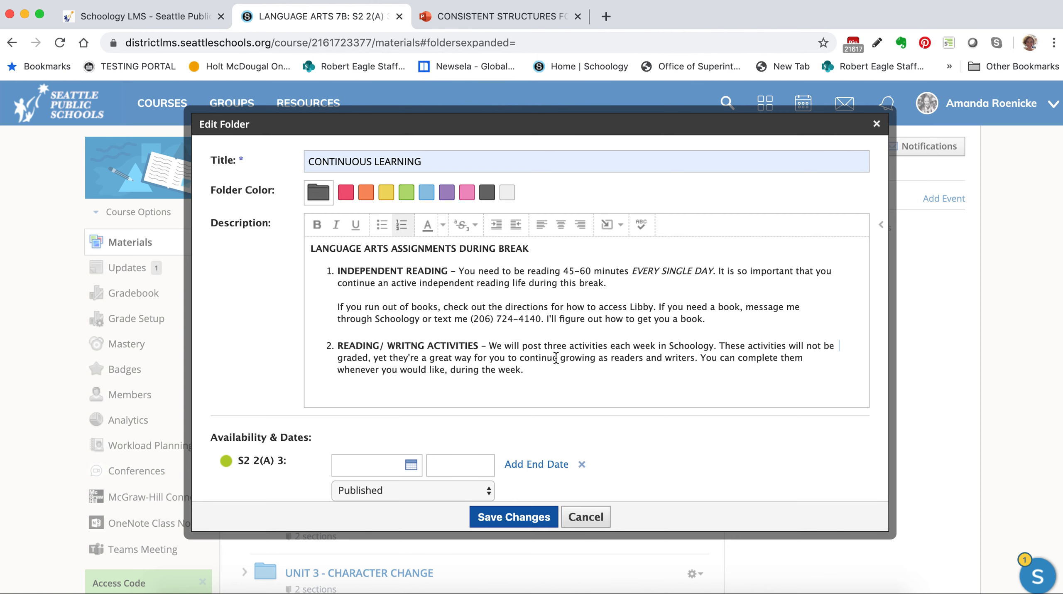
pyautogui.click(505, 522)
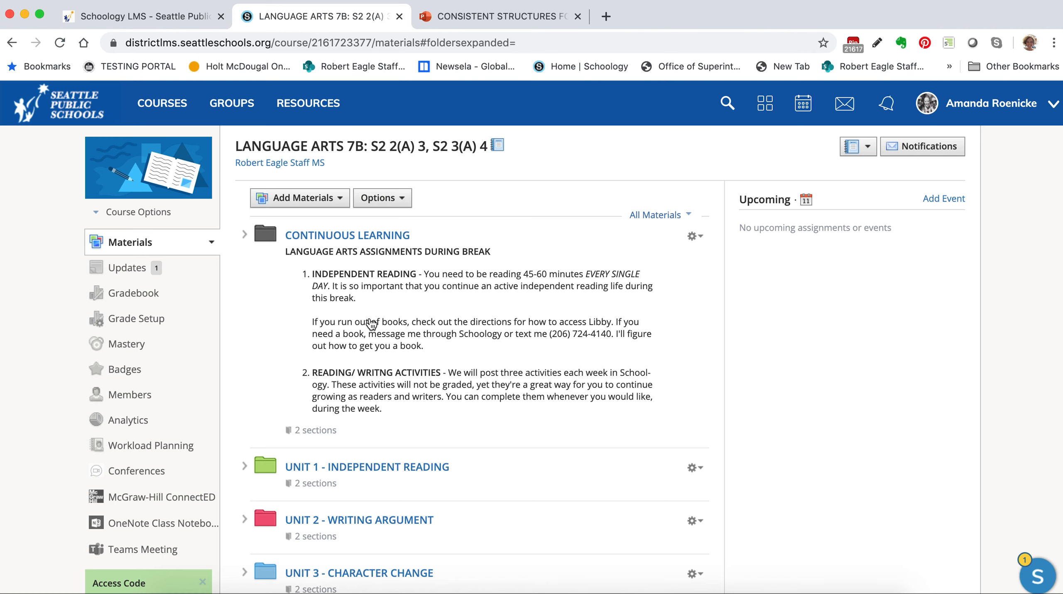
pyautogui.click(316, 199)
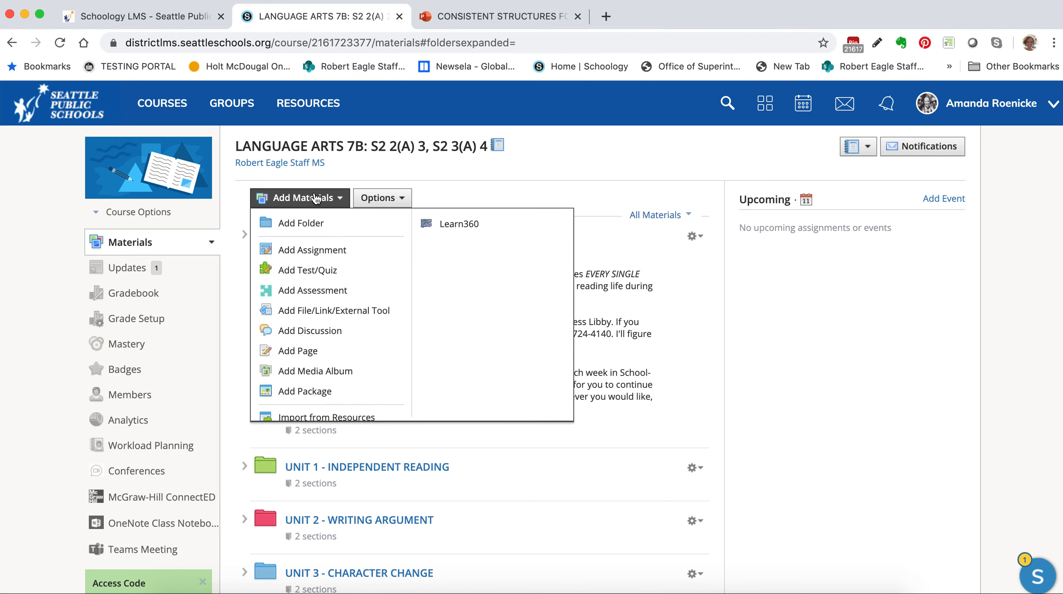
pyautogui.click(323, 229)
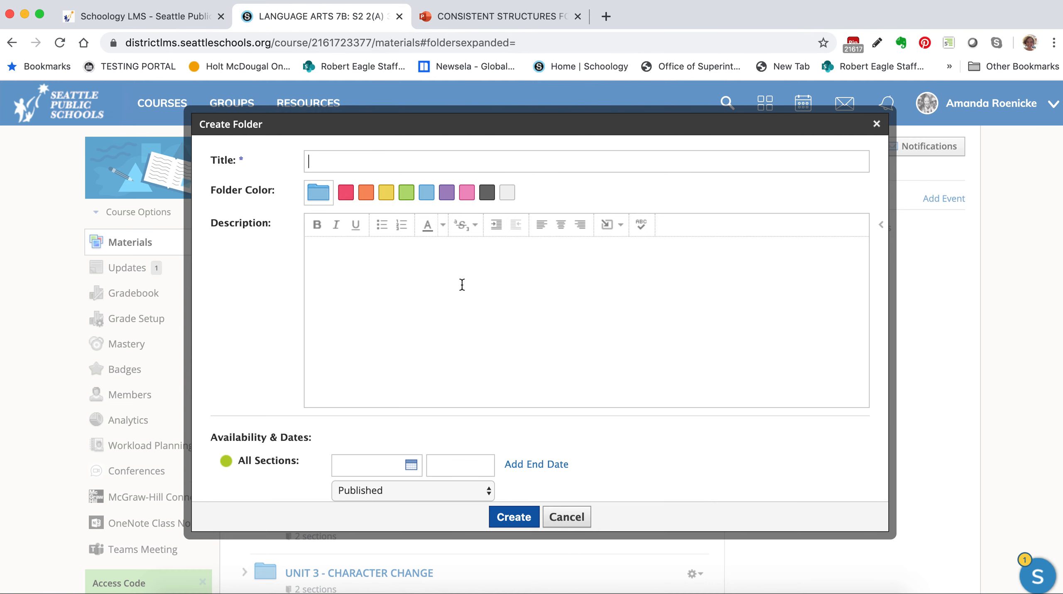
pyautogui.click(571, 520)
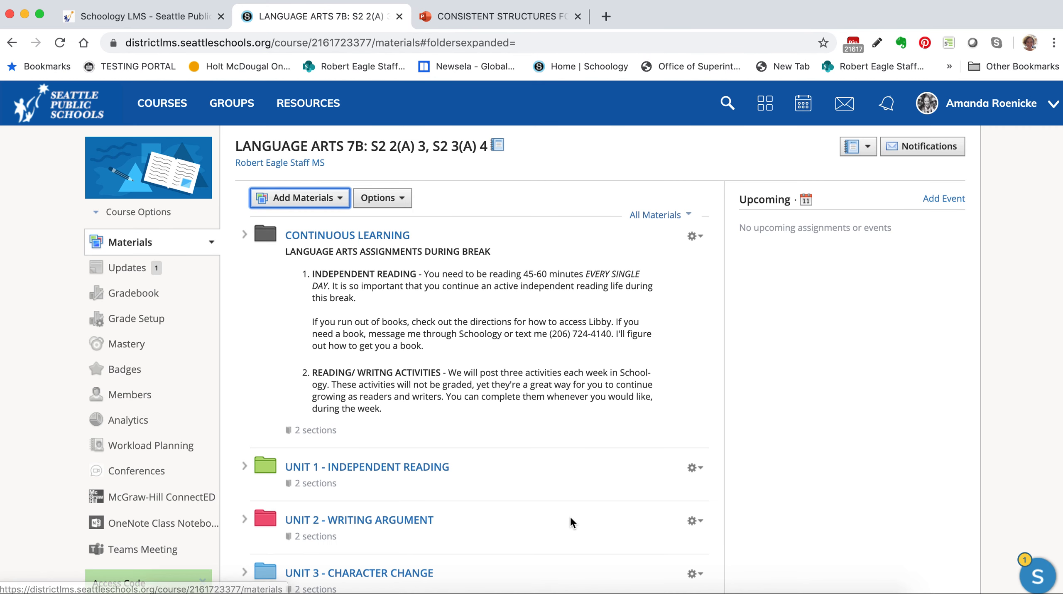
pyautogui.scroll(-3, 553, 355)
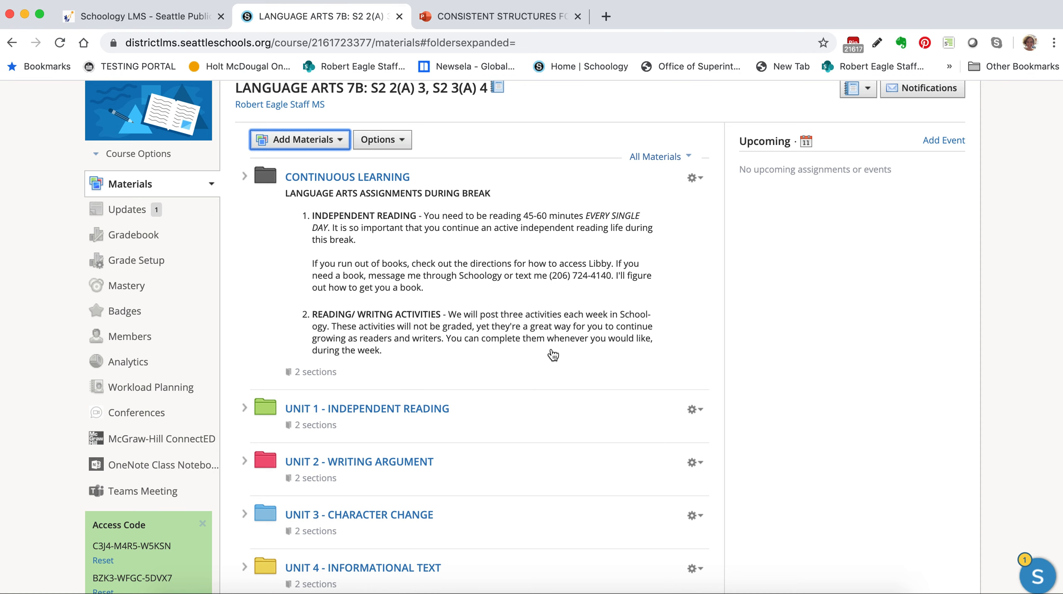
pyautogui.scroll(-5, 553, 355)
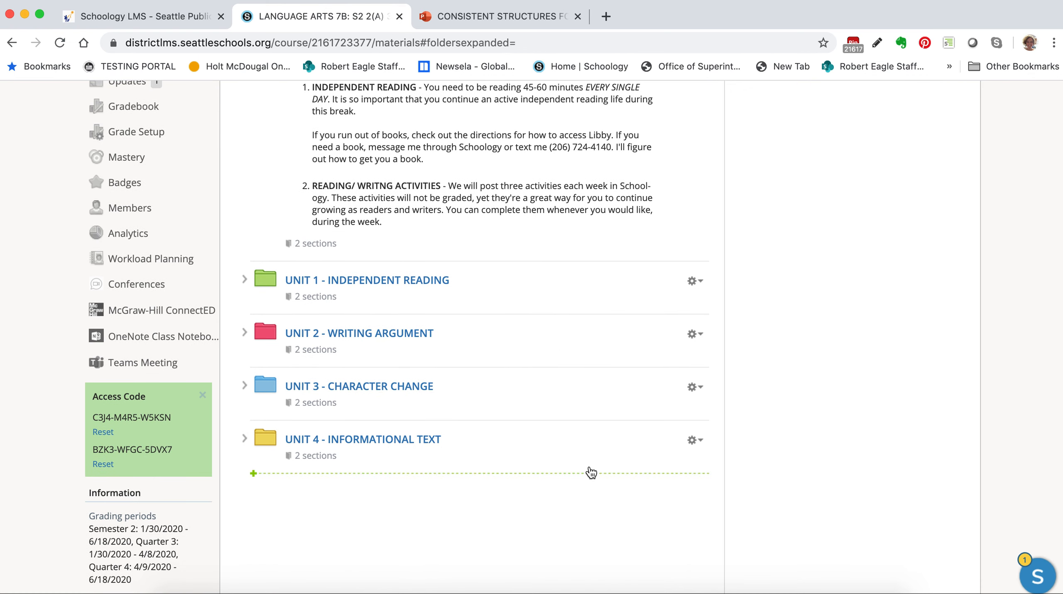
pyautogui.scroll(5, 608, 568)
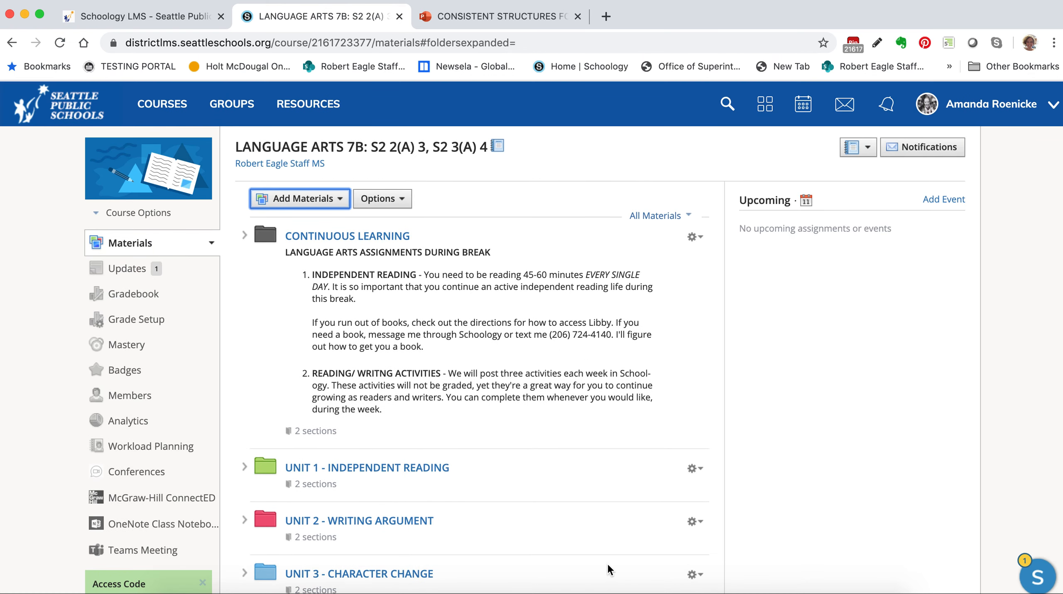
# Step: Create a published course folder titled PREVIOUS UNITS with the light grey folder color
pyautogui.click(326, 198)
pyautogui.click(328, 219)
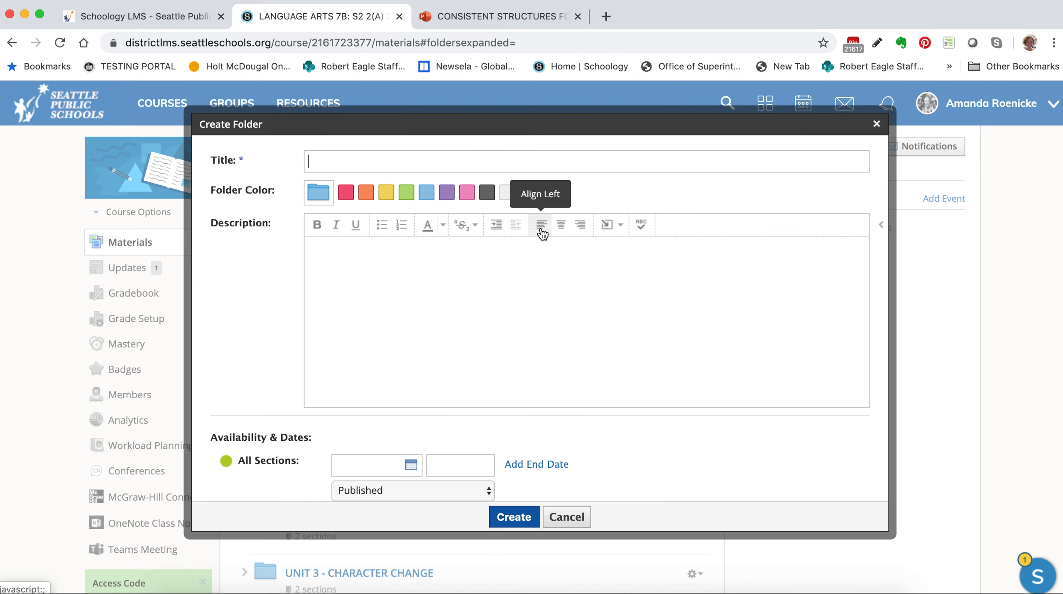
pyautogui.click(478, 163)
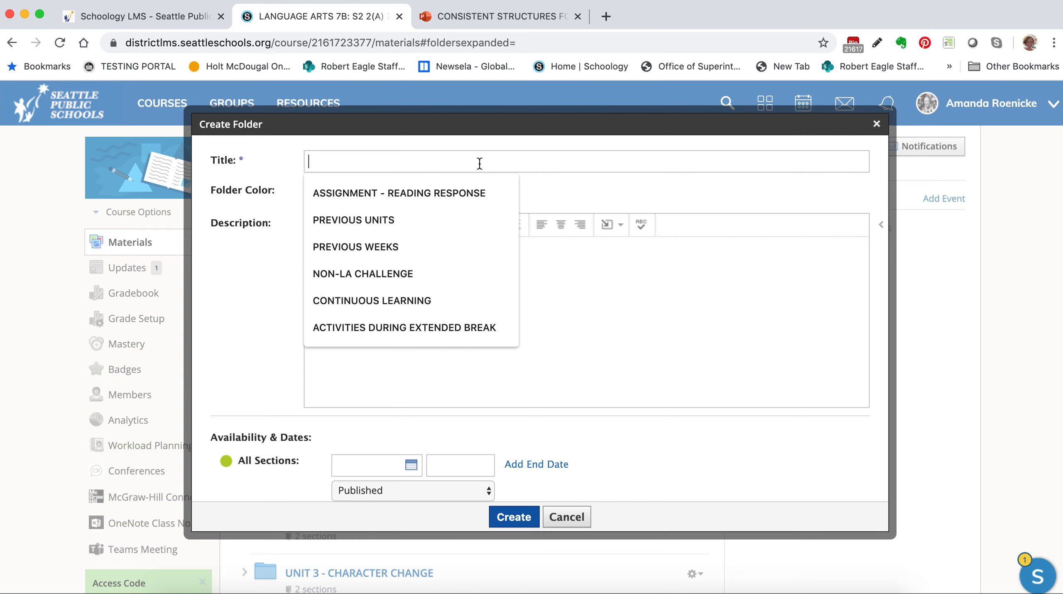
pyautogui.write('PREVIOUS UNITS')
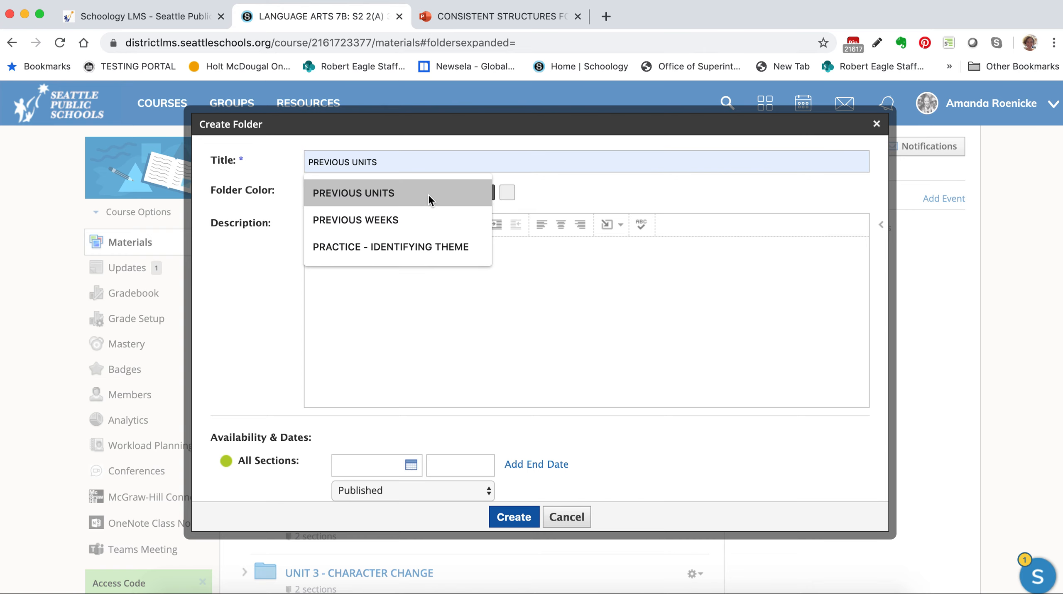
pyautogui.click(431, 194)
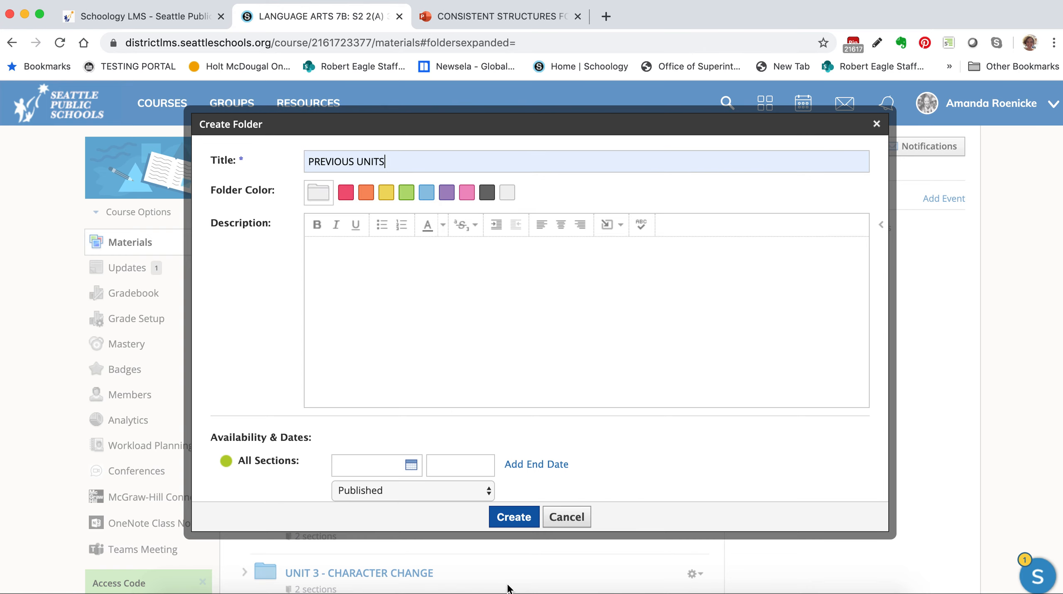
pyautogui.click(505, 517)
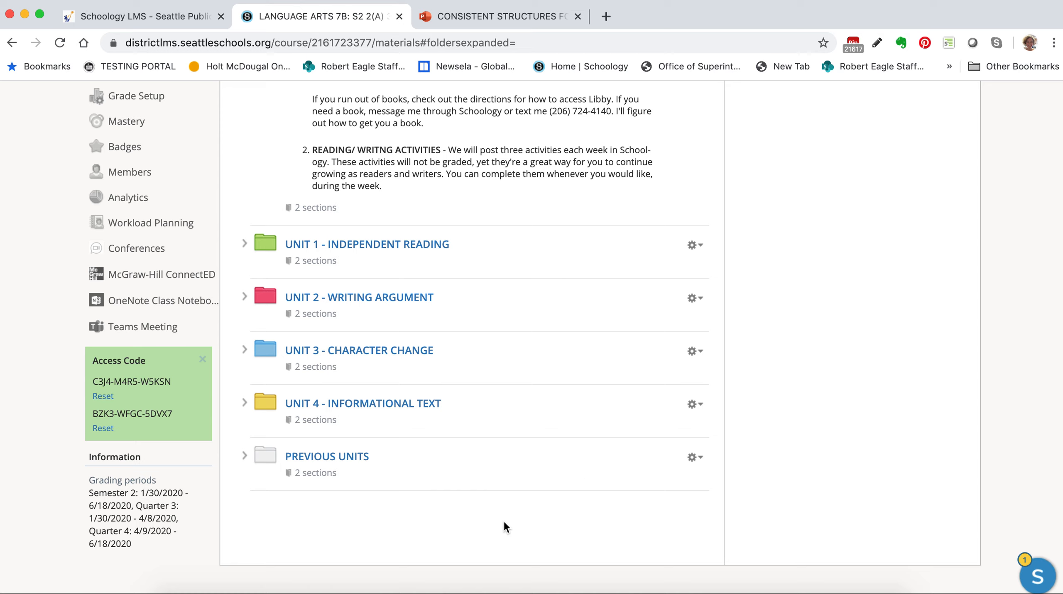
# Step: Move the UNIT 1 - INDEPENDENT READING folder into the PREVIOUS UNITS folder
pyautogui.click(702, 248)
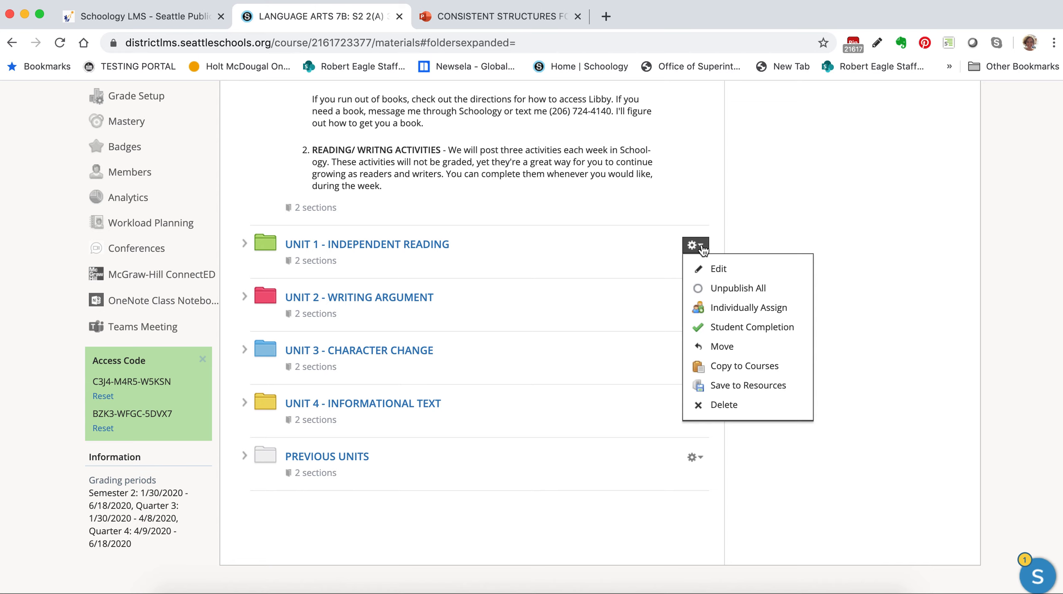
pyautogui.click(731, 347)
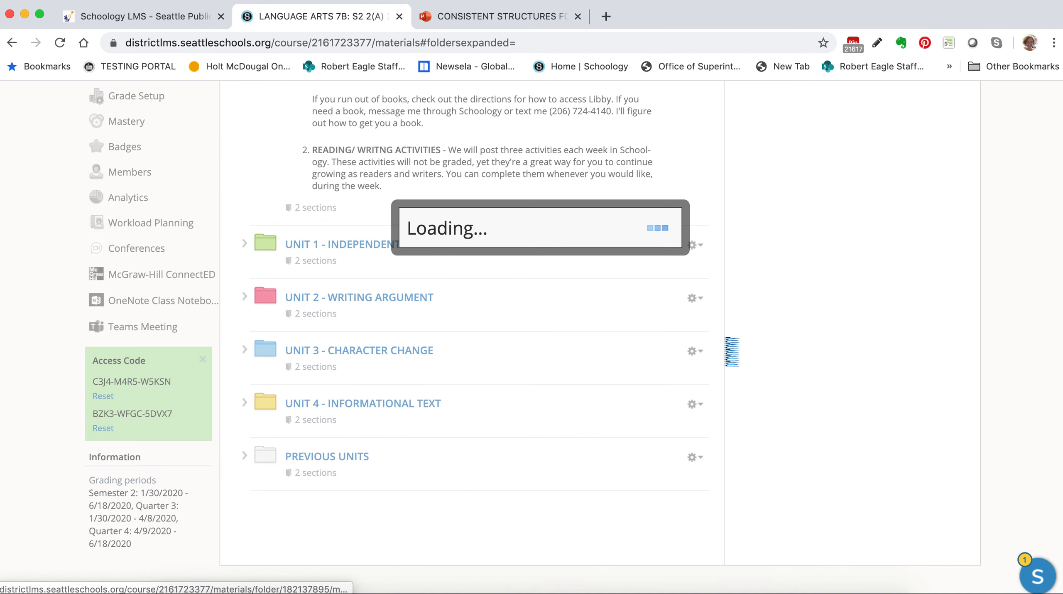
pyautogui.click(508, 238)
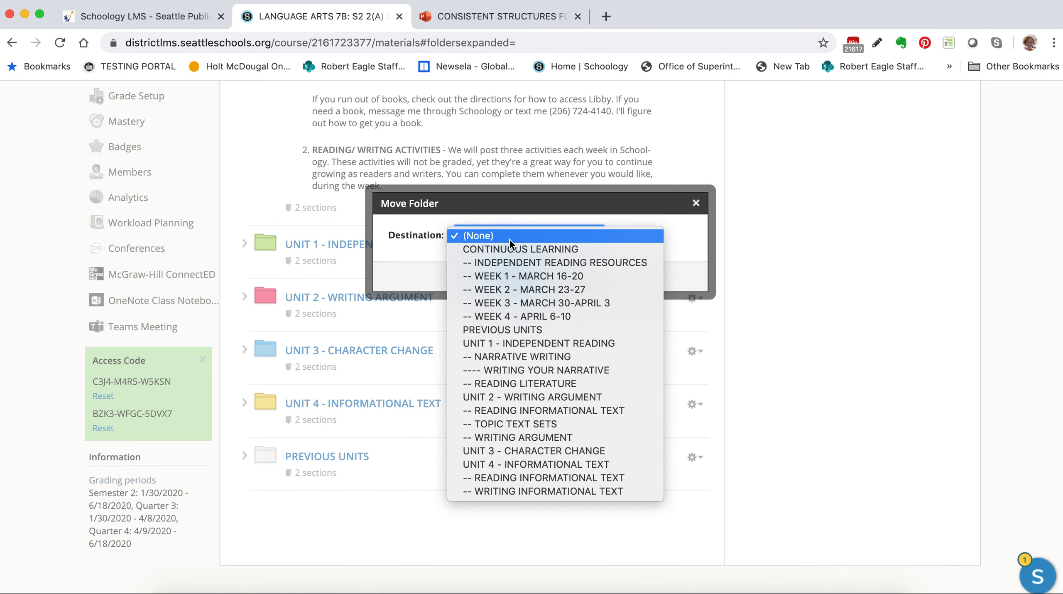
pyautogui.click(518, 328)
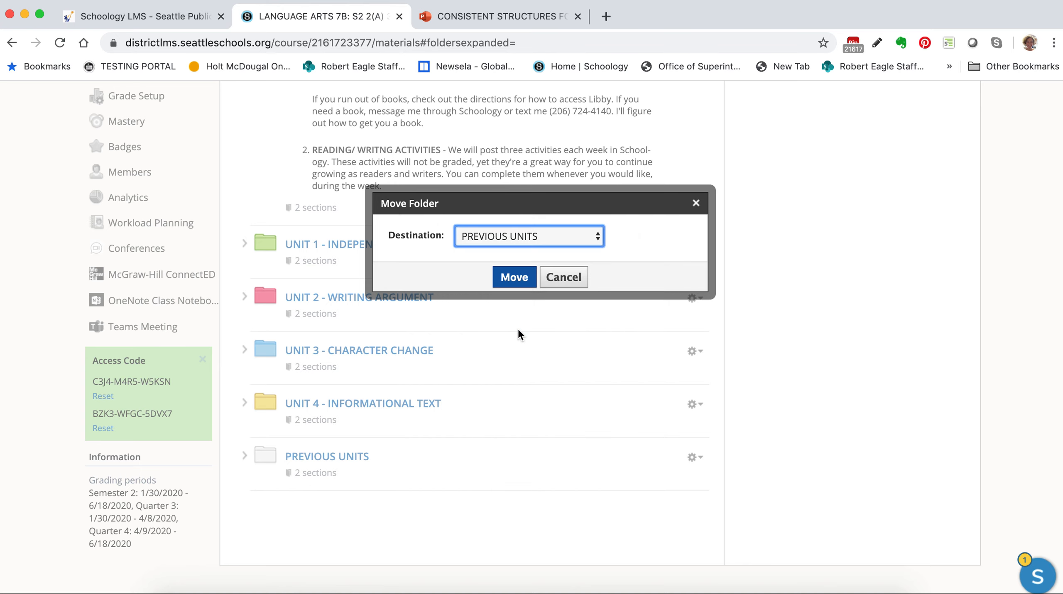
pyautogui.click(514, 278)
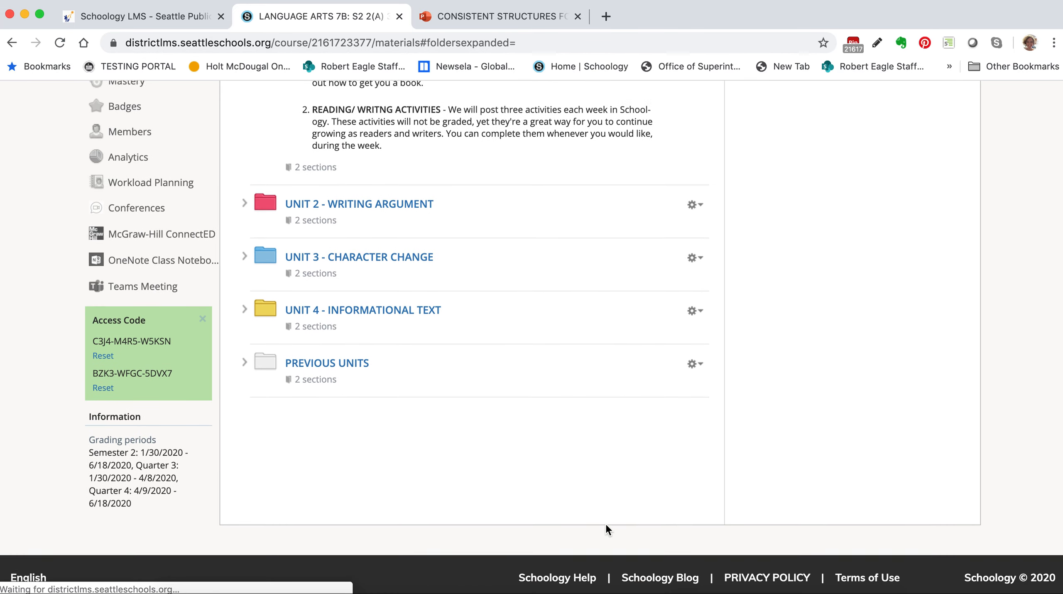
# Step: Move the UNIT 2 - WRITING ARGUMENT, UNIT 3 - CHARACTER CHANGE and UNIT 4 - INFORMATIONAL TEXT folders into PREVIOUS UNITS, then collapse that folder
pyautogui.moveTo(266, 214); pyautogui.dragTo(285, 408)
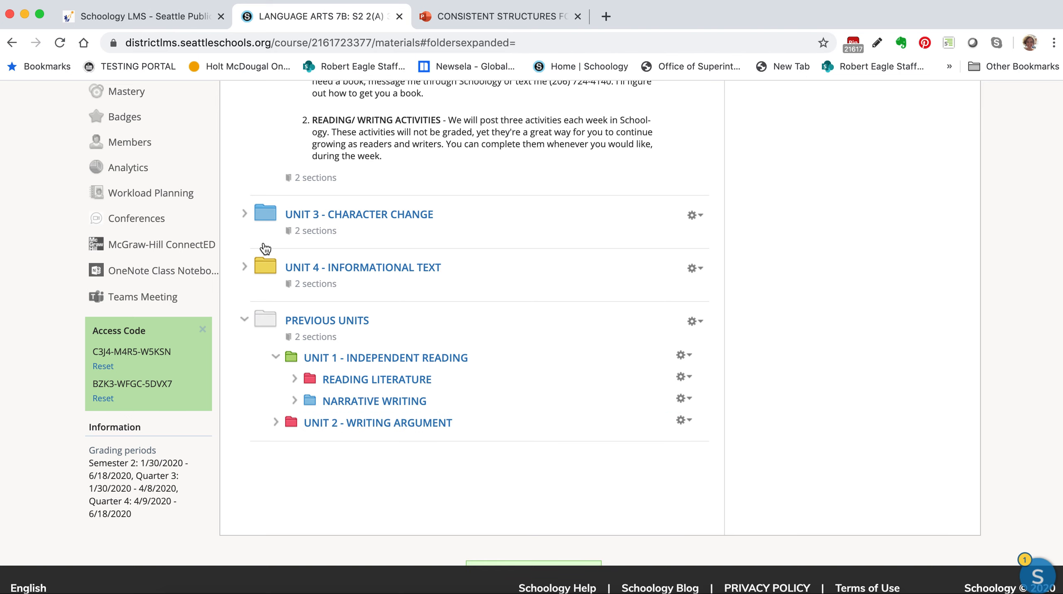
pyautogui.moveTo(262, 215); pyautogui.dragTo(300, 396)
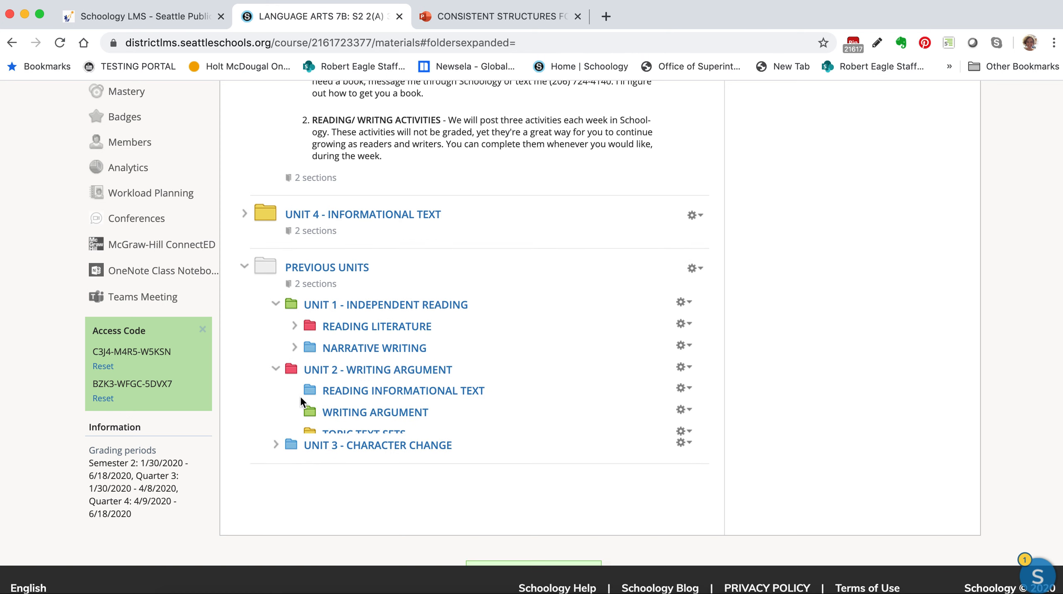
pyautogui.click(276, 369)
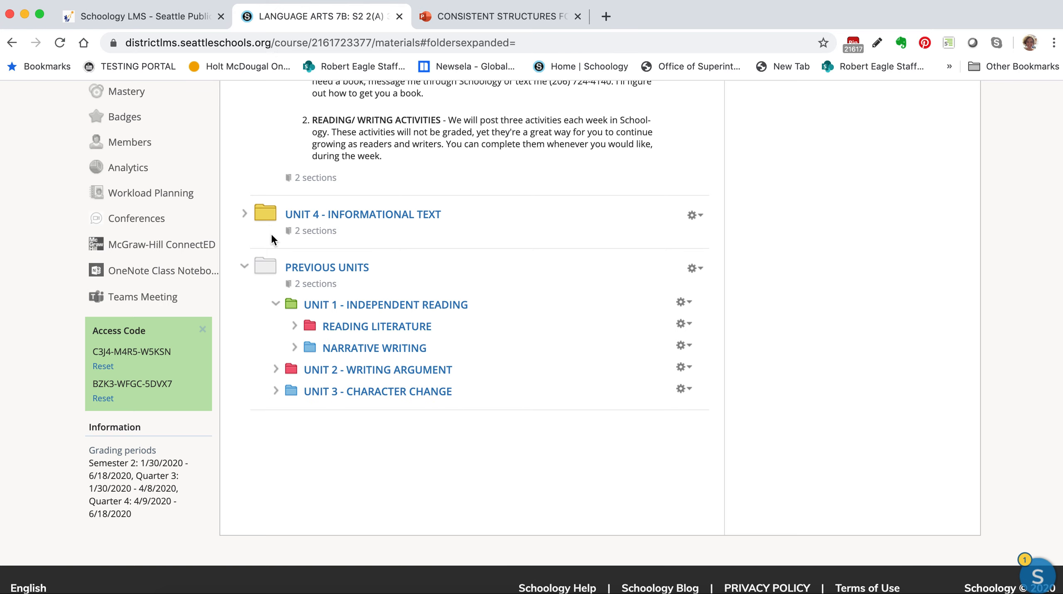
pyautogui.moveTo(263, 208); pyautogui.dragTo(299, 340)
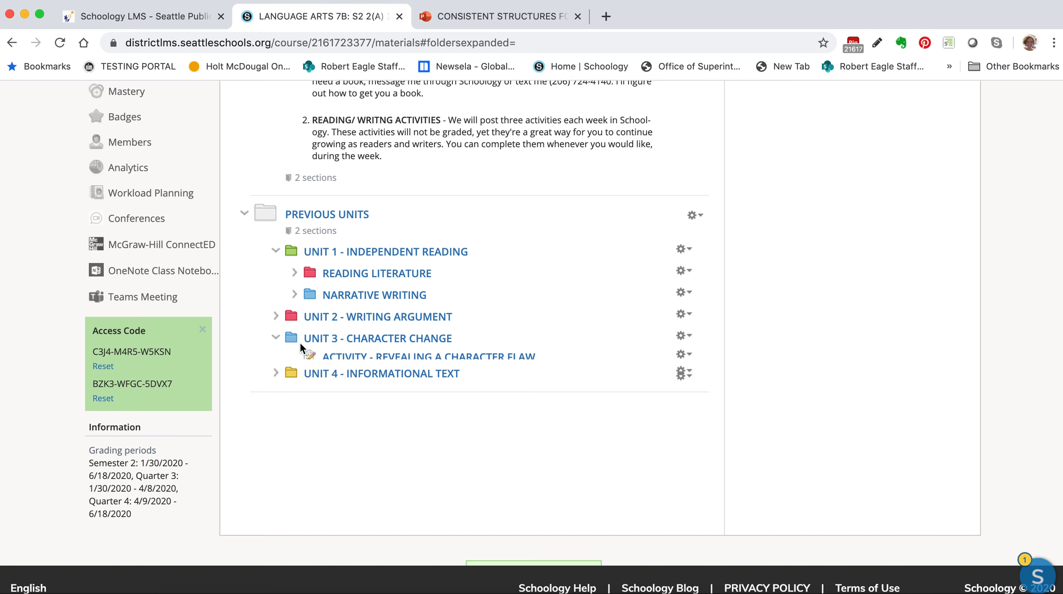
pyautogui.click(275, 337)
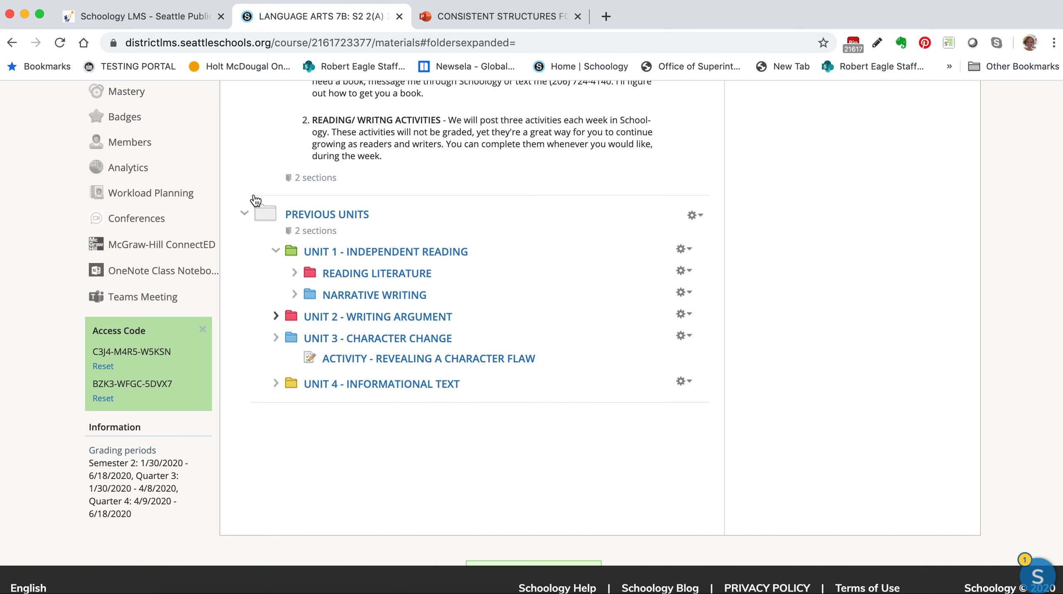
pyautogui.click(244, 215)
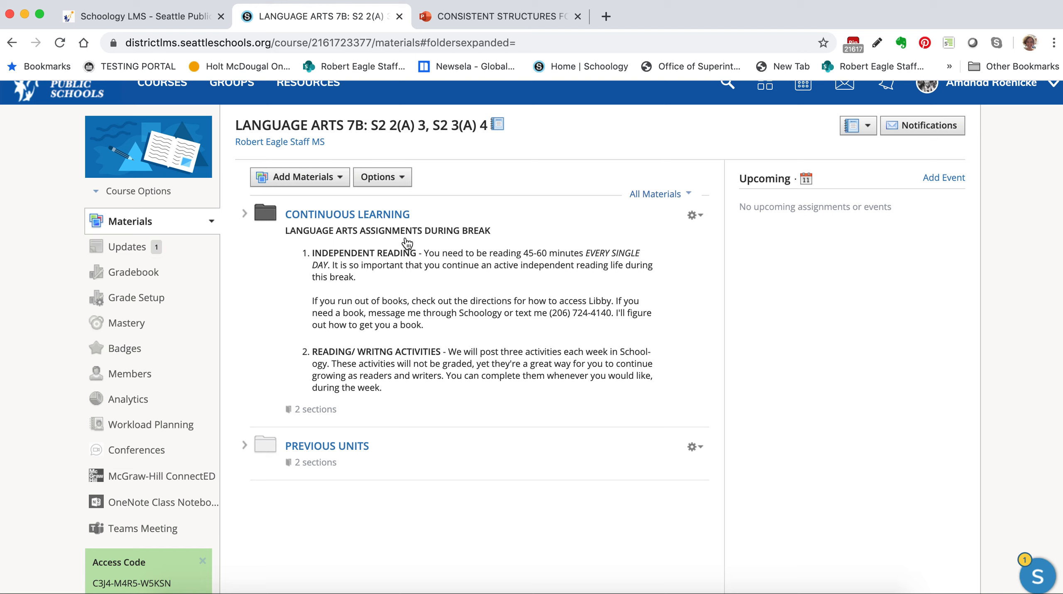
# Step: Inside the CONTINUOUS LEARNING folder, create a folder titled PREVIOUS WEEKS with the dark grey folder color
pyautogui.click(386, 215)
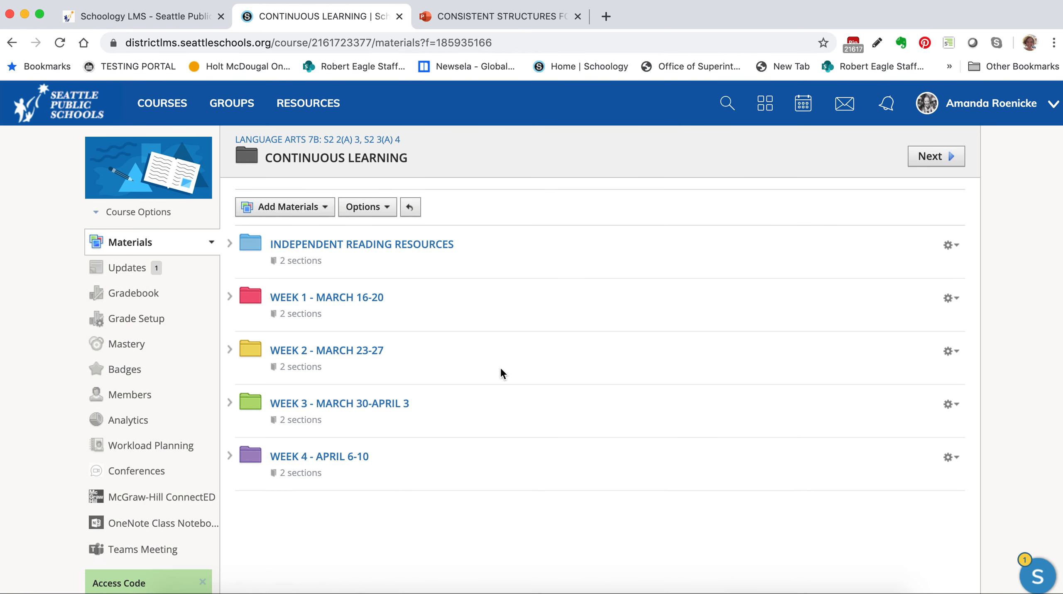
pyautogui.scroll(-1, 500, 371)
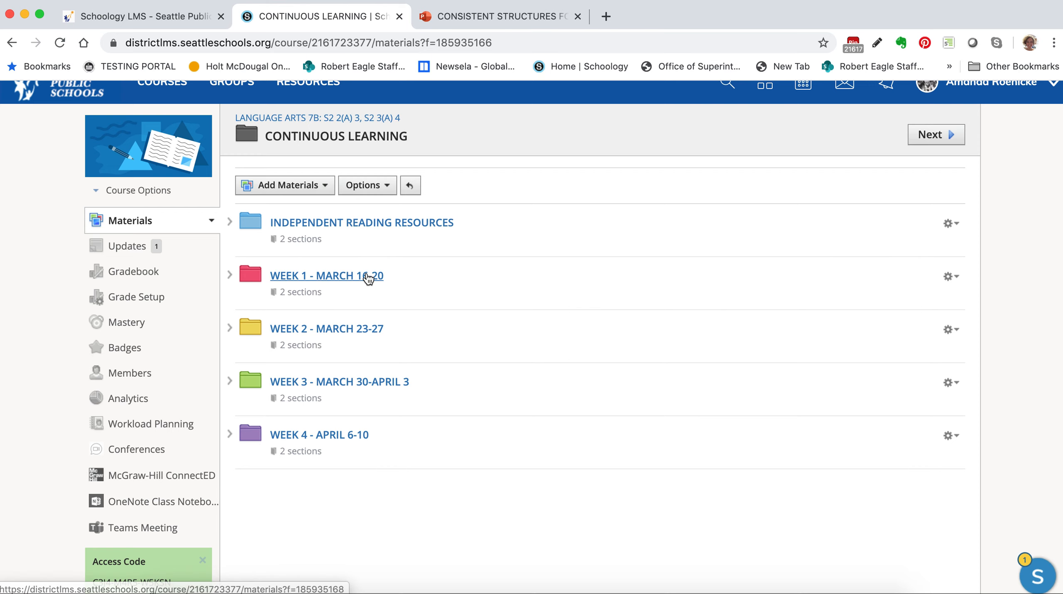
pyautogui.click(315, 186)
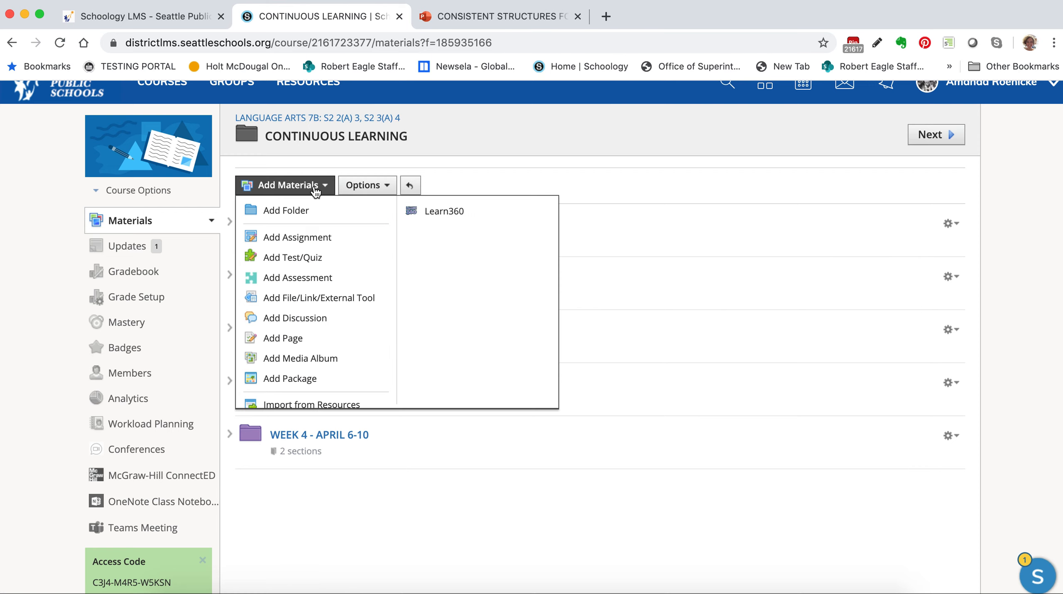
pyautogui.click(323, 221)
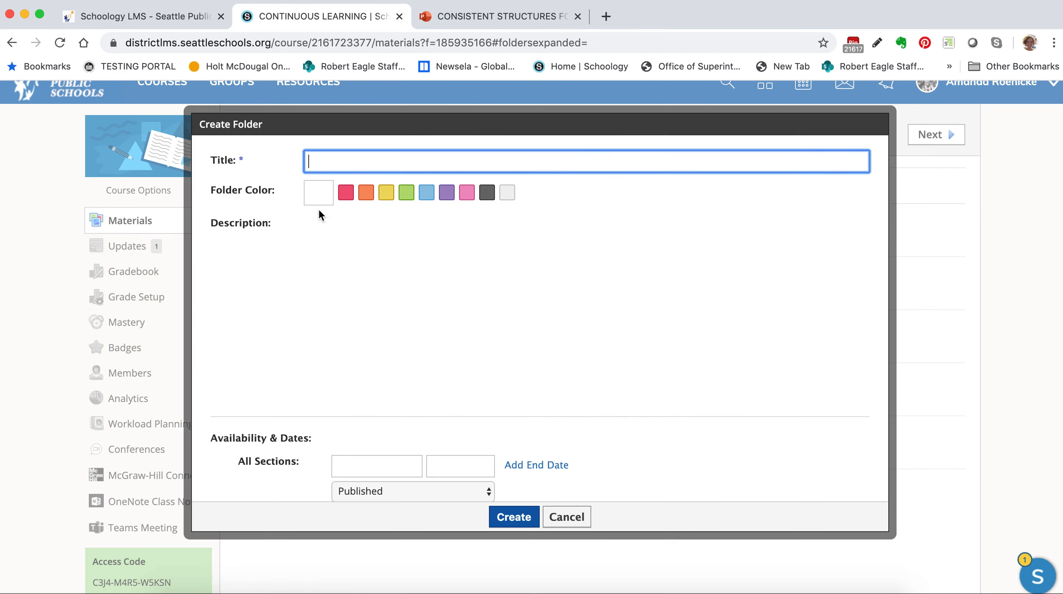
pyautogui.click(487, 194)
pyautogui.click(458, 158)
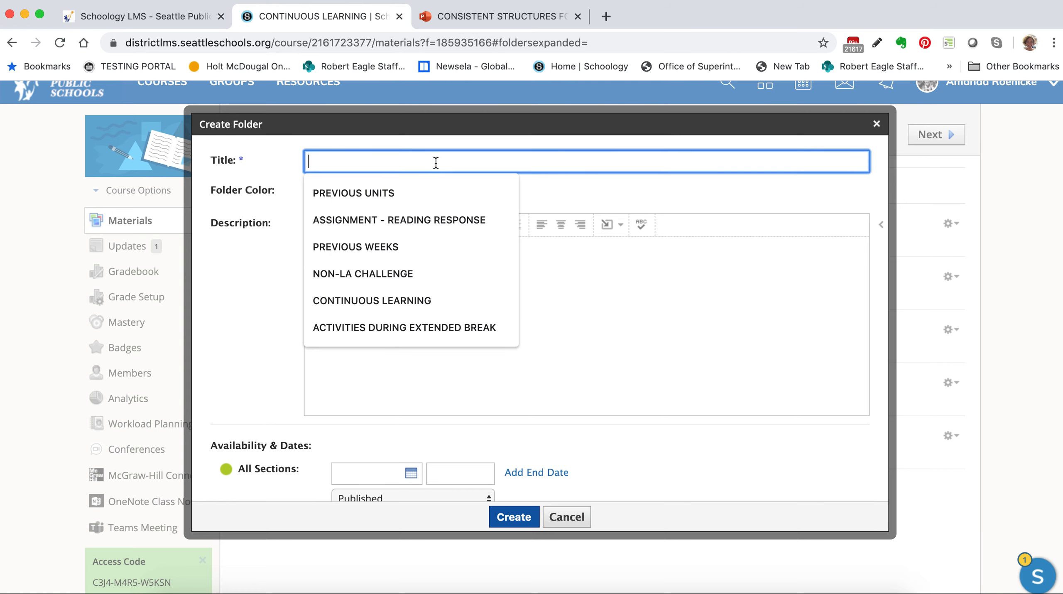
pyautogui.write('PREVIOUS WEEKS')
pyautogui.click(409, 219)
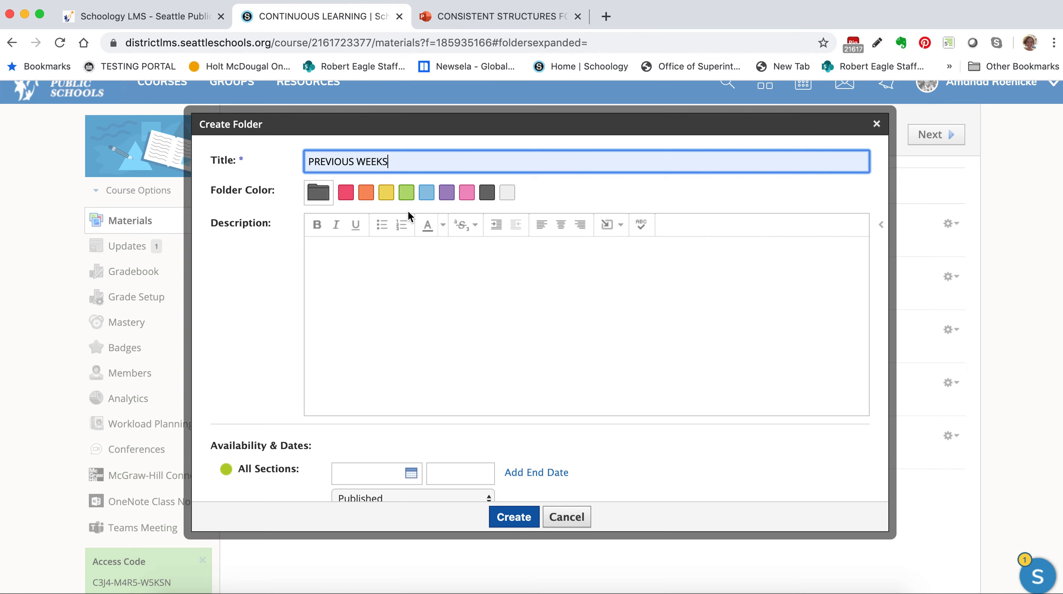
pyautogui.click(464, 360)
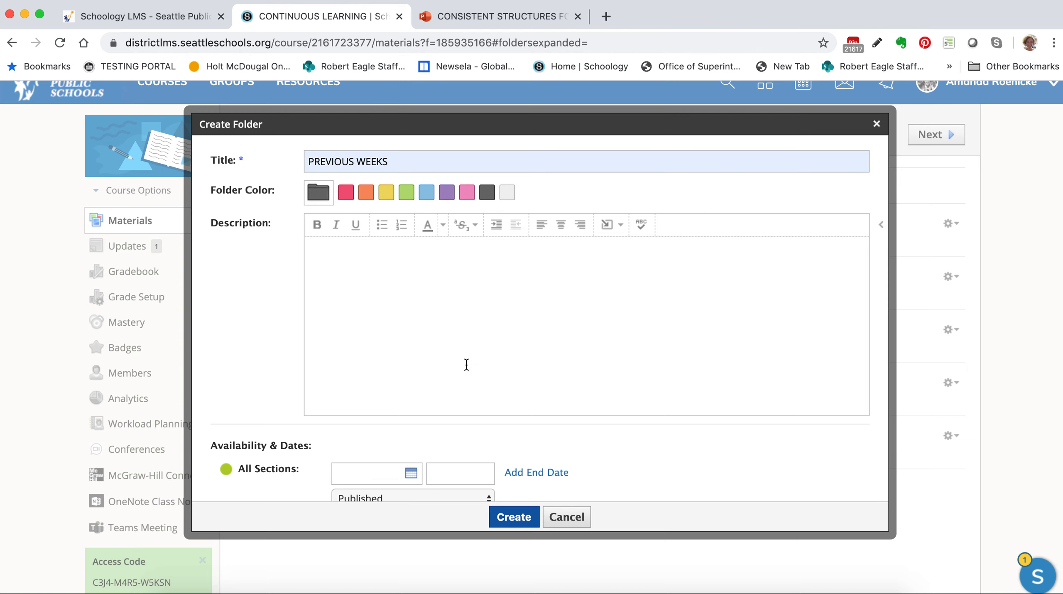
pyautogui.click(512, 516)
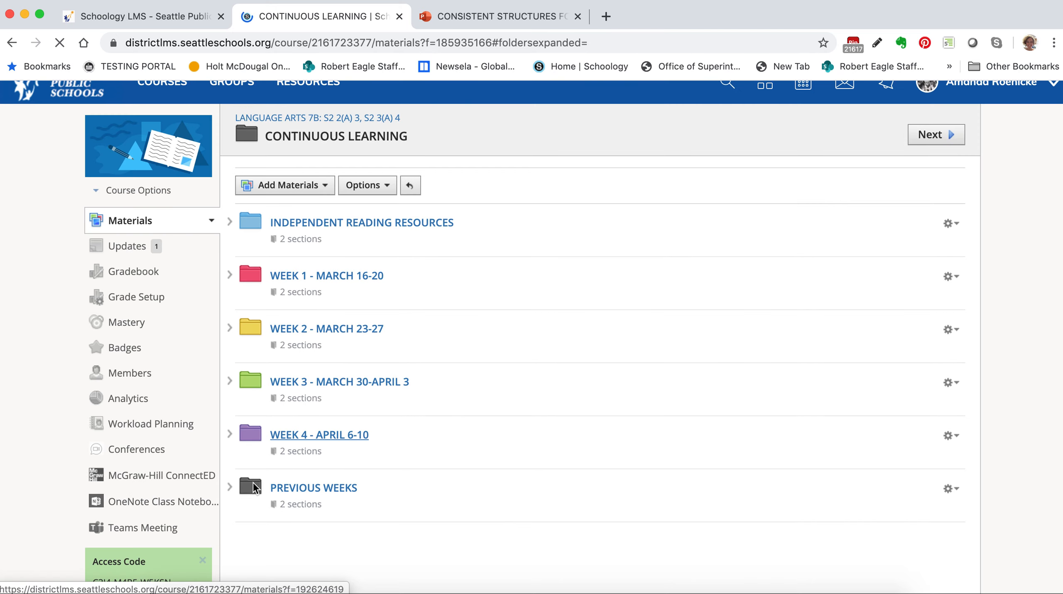
# Step: Place the PREVIOUS WEEKS folder directly above WEEK 1 - MARCH 16-20, and move that week's folder into PREVIOUS WEEKS
pyautogui.moveTo(255, 488); pyautogui.dragTo(249, 266)
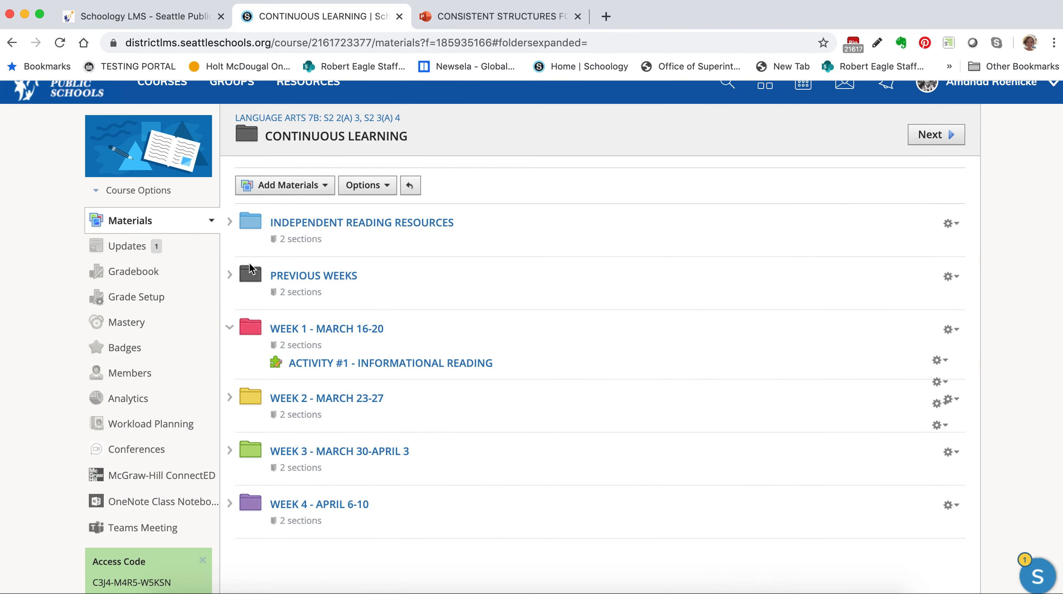
pyautogui.click(231, 328)
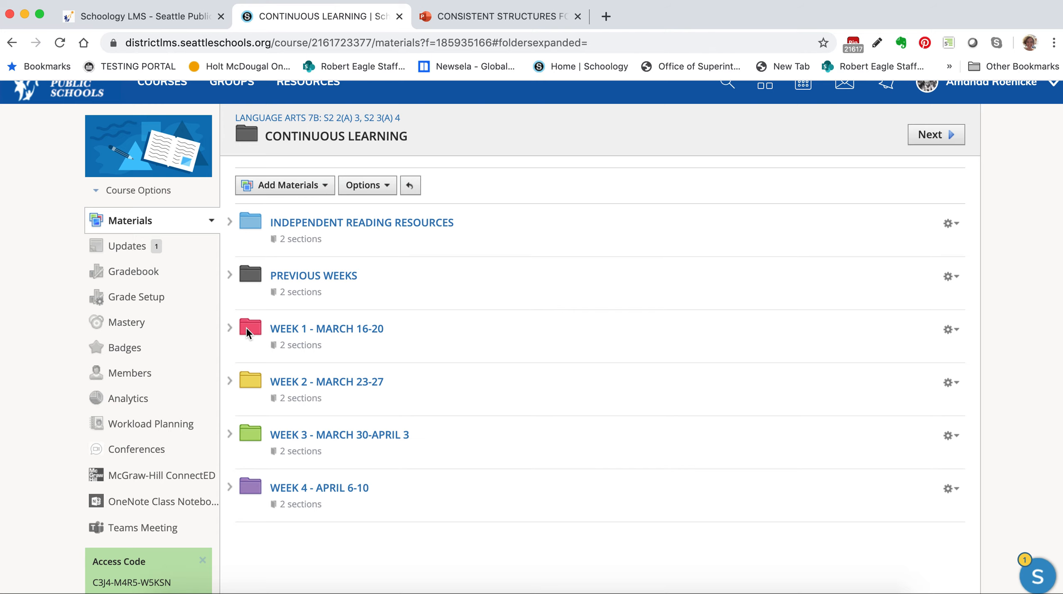
pyautogui.click(962, 333)
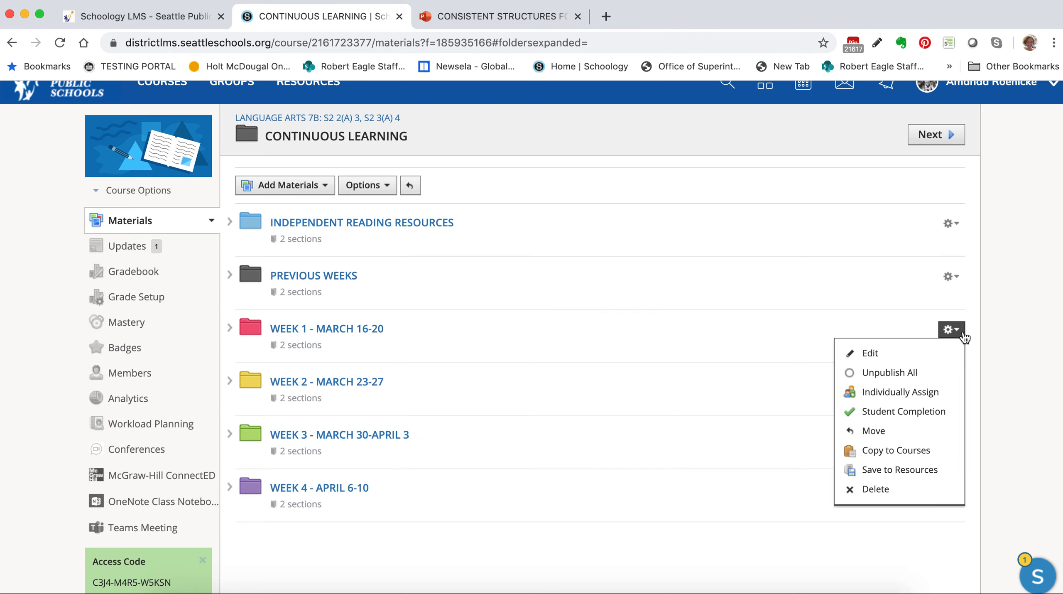
pyautogui.click(947, 435)
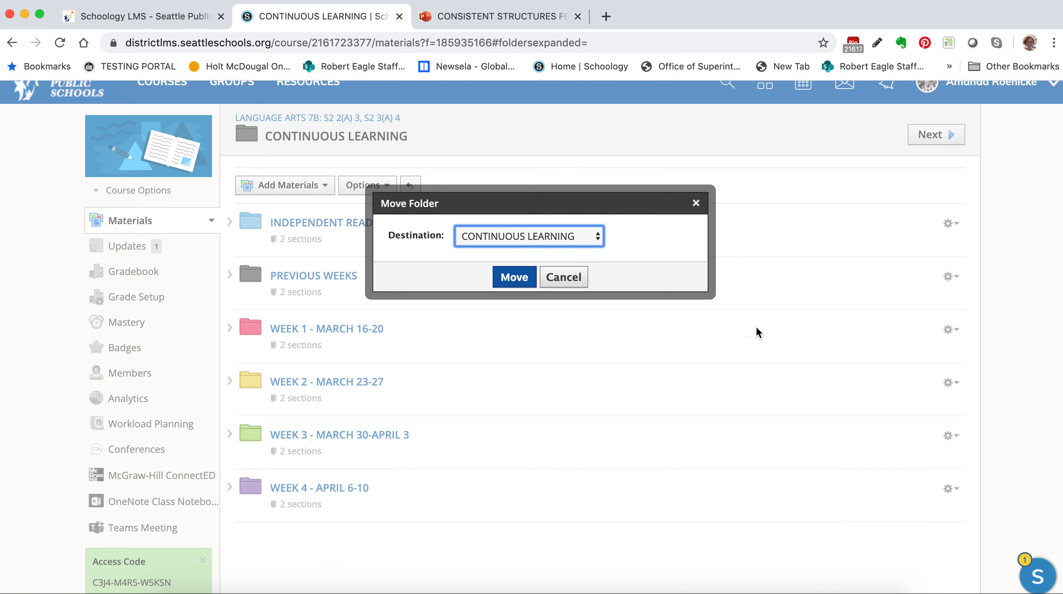
pyautogui.click(528, 238)
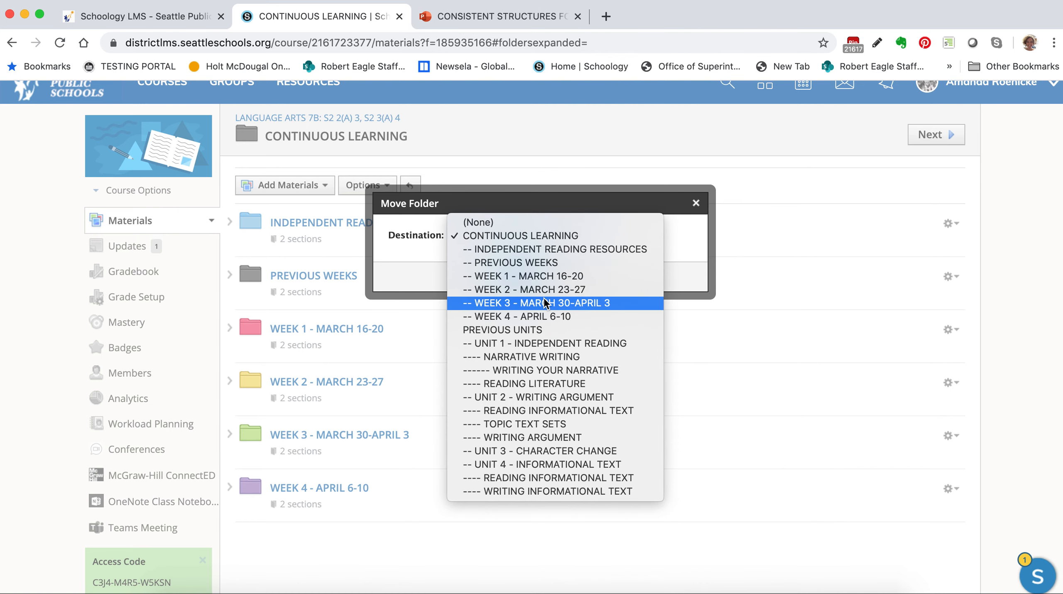
pyautogui.click(536, 262)
pyautogui.click(511, 278)
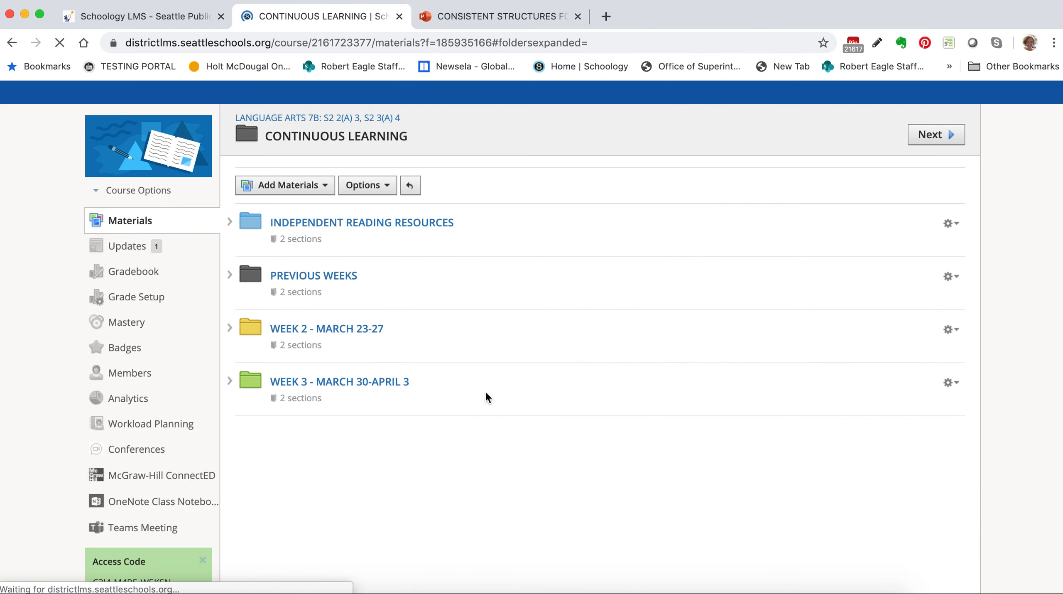
# Step: Move the WEEK 2 - MARCH 23-27 and WEEK 3 - MARCH 30-APRIL 3 folders into PREVIOUS WEEKS, and collapse that folder
pyautogui.moveTo(250, 327); pyautogui.dragTo(285, 395)
pyautogui.moveTo(254, 457); pyautogui.dragTo(289, 492)
pyautogui.moveTo(282, 536); pyautogui.dragTo(285, 515)
pyautogui.scroll(-2, 383, 479)
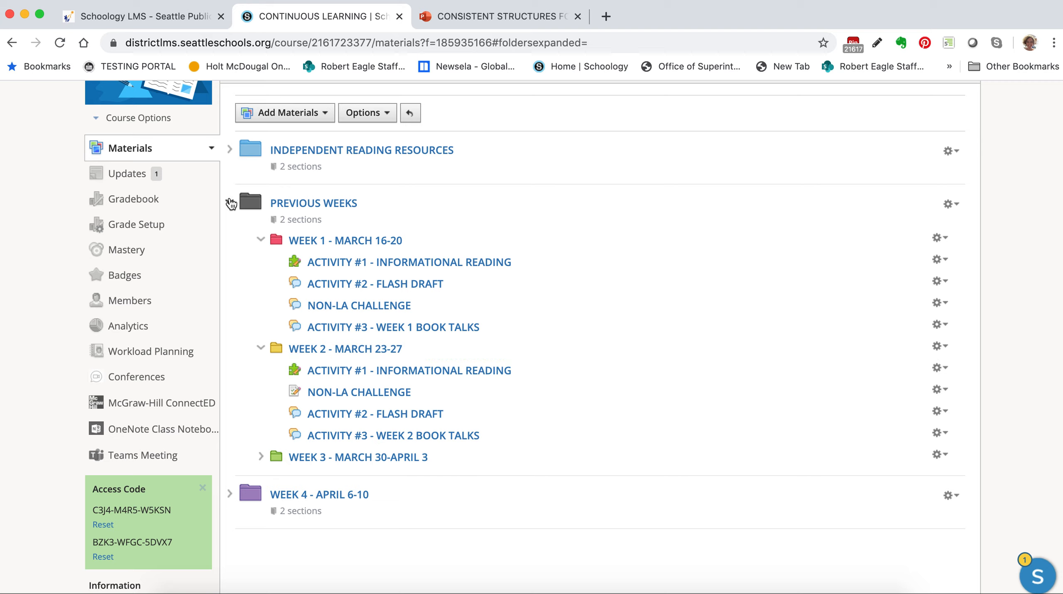
pyautogui.click(229, 203)
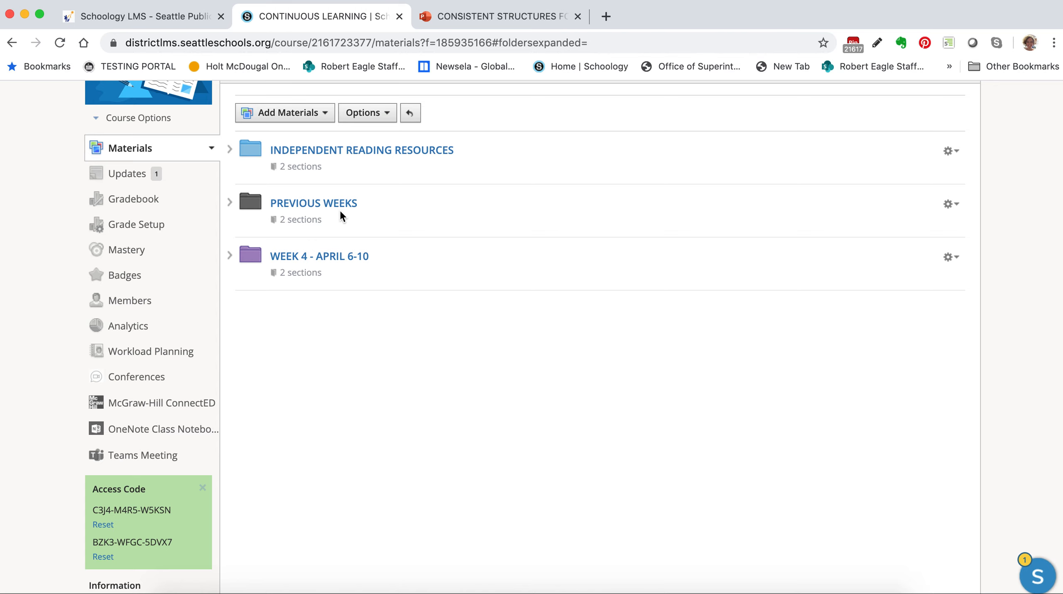
# Step: Edit the WEEK 4 - APRIL 6-10 folder and shorten its title to APRIL 6-10
pyautogui.scroll(2, 339, 210)
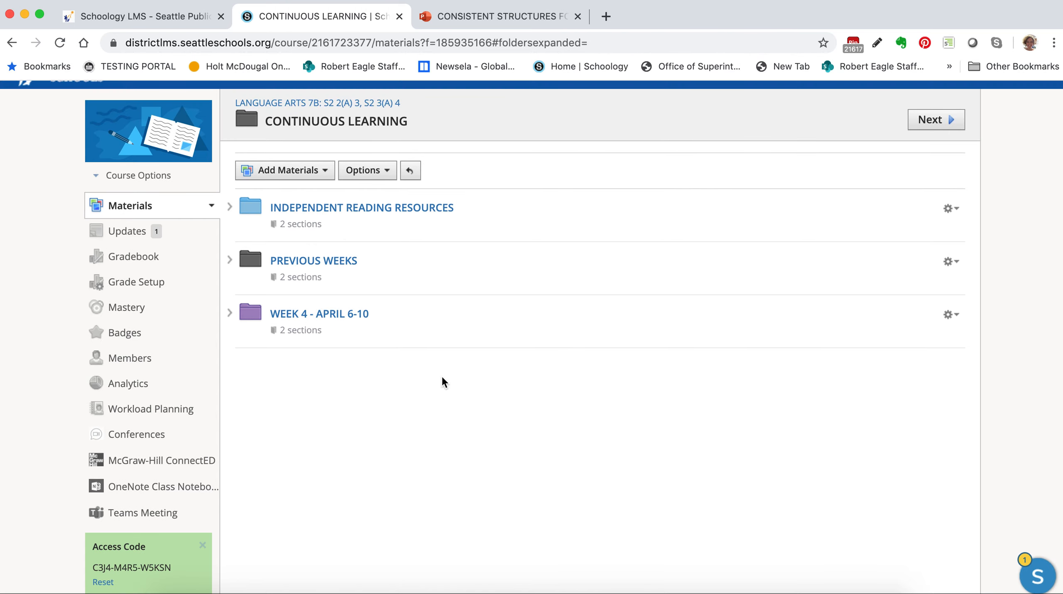
pyautogui.moveTo(483, 303)
pyautogui.click(947, 316)
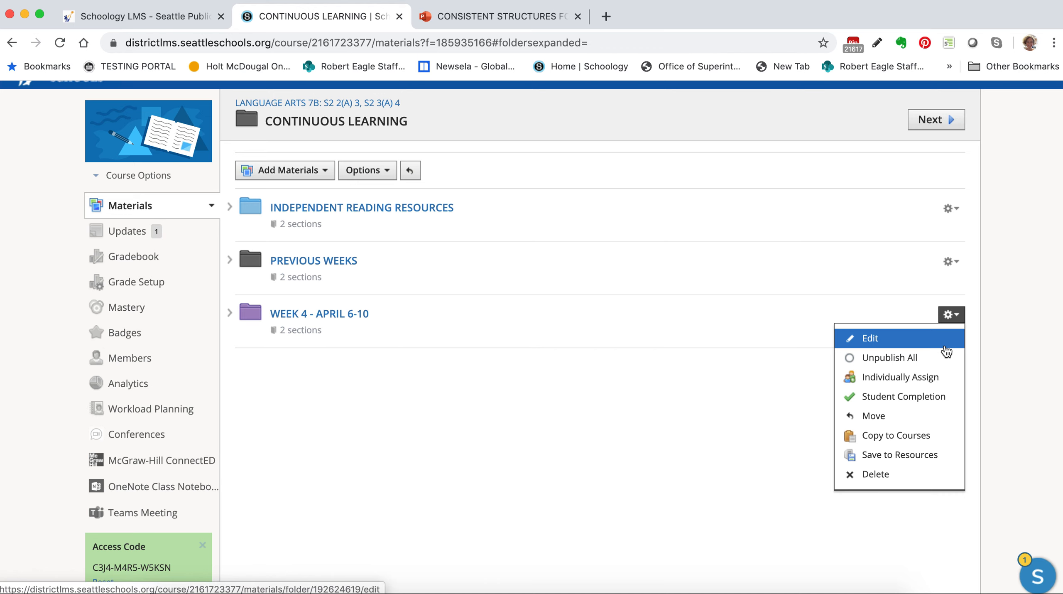
pyautogui.click(945, 351)
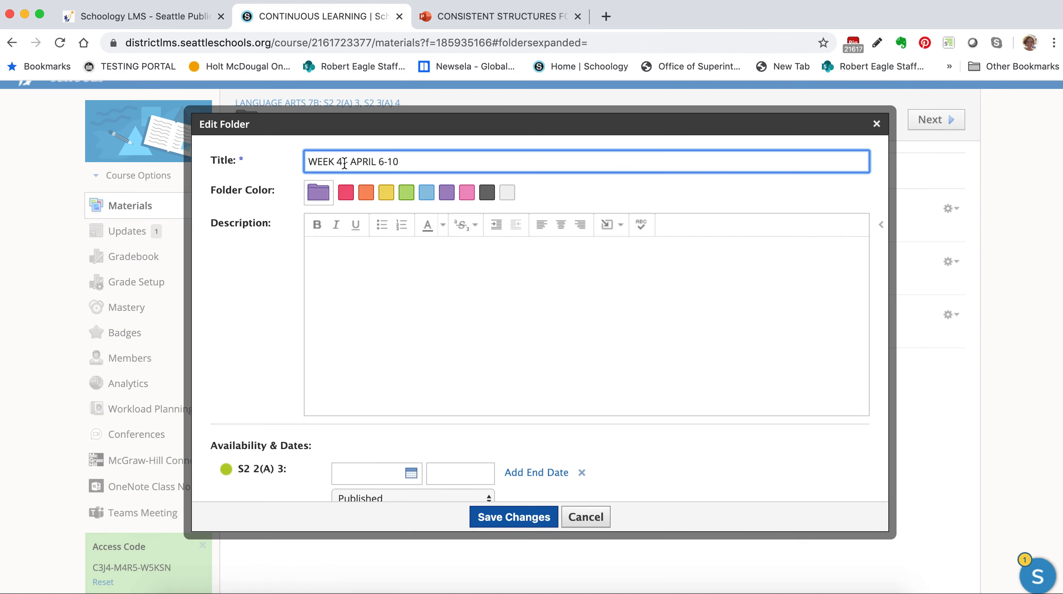
pyautogui.moveTo(351, 162); pyautogui.dragTo(305, 162)
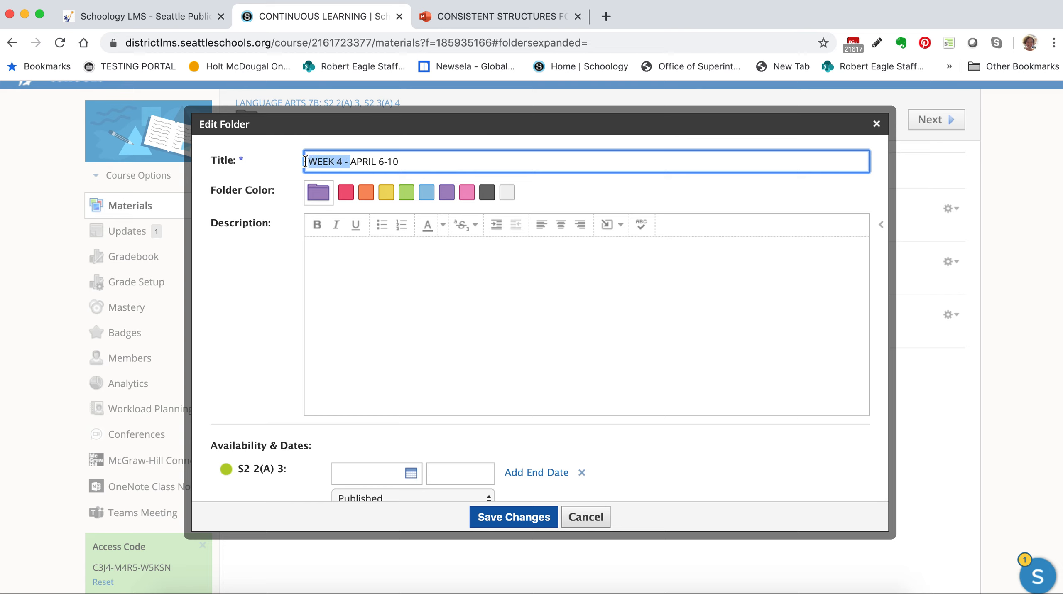
pyautogui.press('BackSpace')
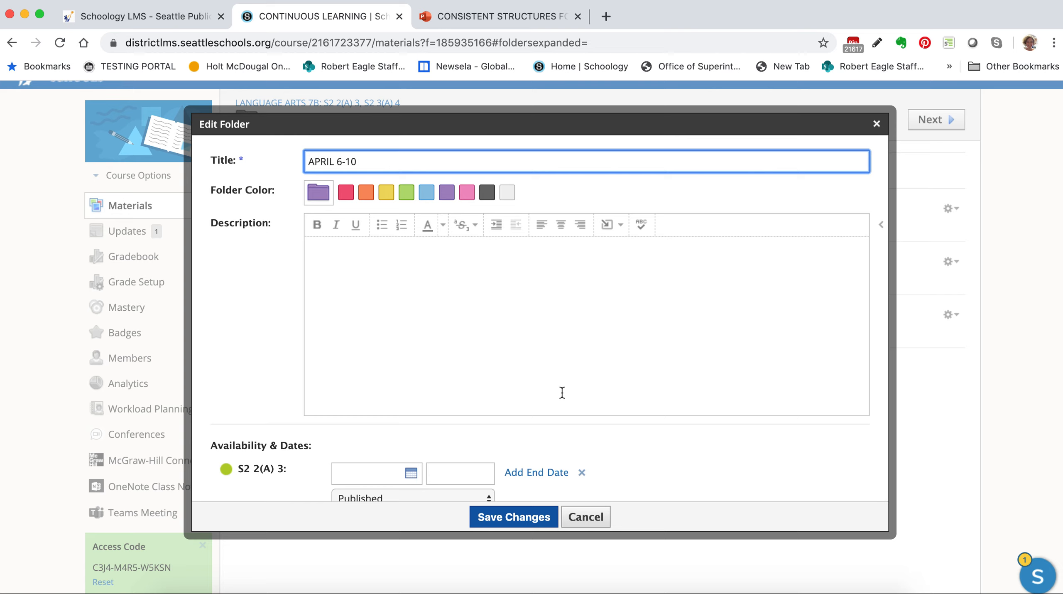
# Step: Enter description GOALS FOR THIS WEEK with checked items: Read 45-60 minutes every day, Activity #1 – Quick Poetry Activity, Activity #2 – Writing Poetry, Assignment – Reading Response Poem
pyautogui.click(533, 368)
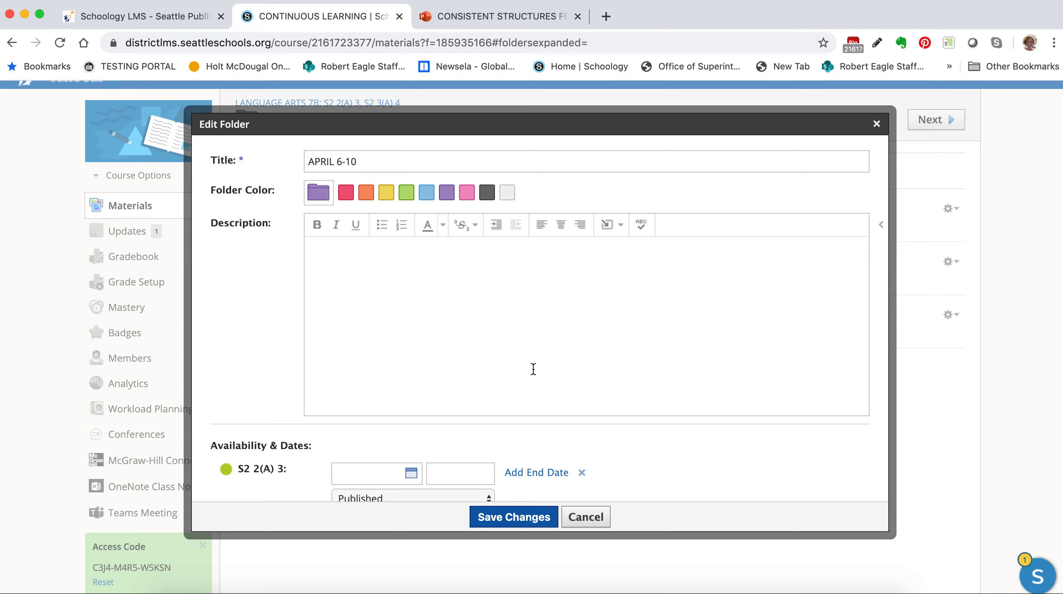
pyautogui.write('GOALS FOR THIS WEEK ☑ Read 45–60 minutes every day. ☑ Activity #1 – Quick Poetry Activity ☑ Activity #2 – Writing Poetry ☑ Assignment – Reading Response Poem')
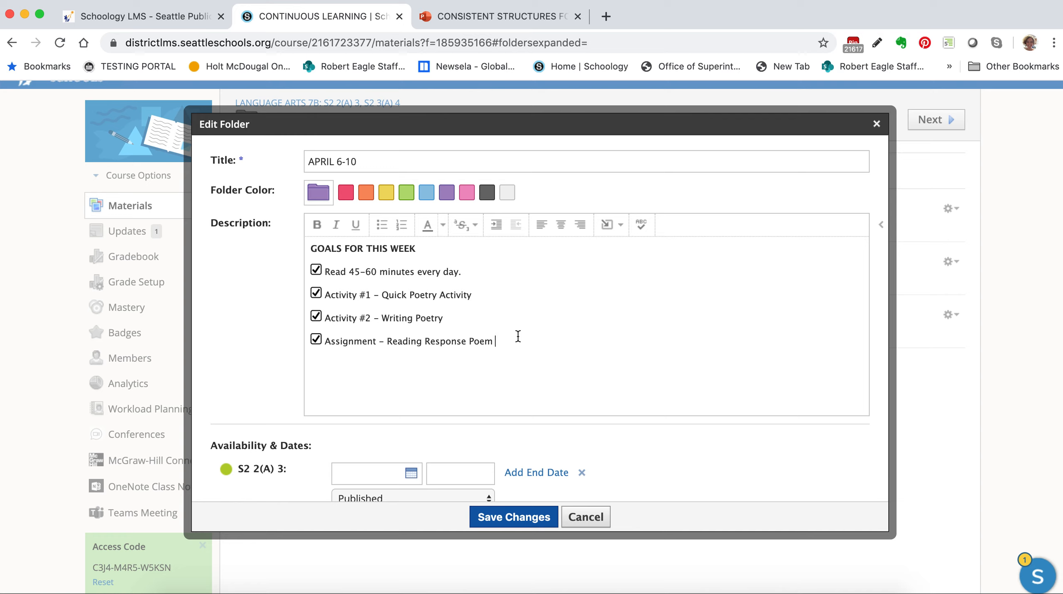
pyautogui.press('Return')
# Step: Copy the bold GOALS FOR THIS WEEK heading and paste it below the checklist in the description
pyautogui.click(418, 249)
pyautogui.tripleClick(405, 248)
pyautogui.press('super+c')
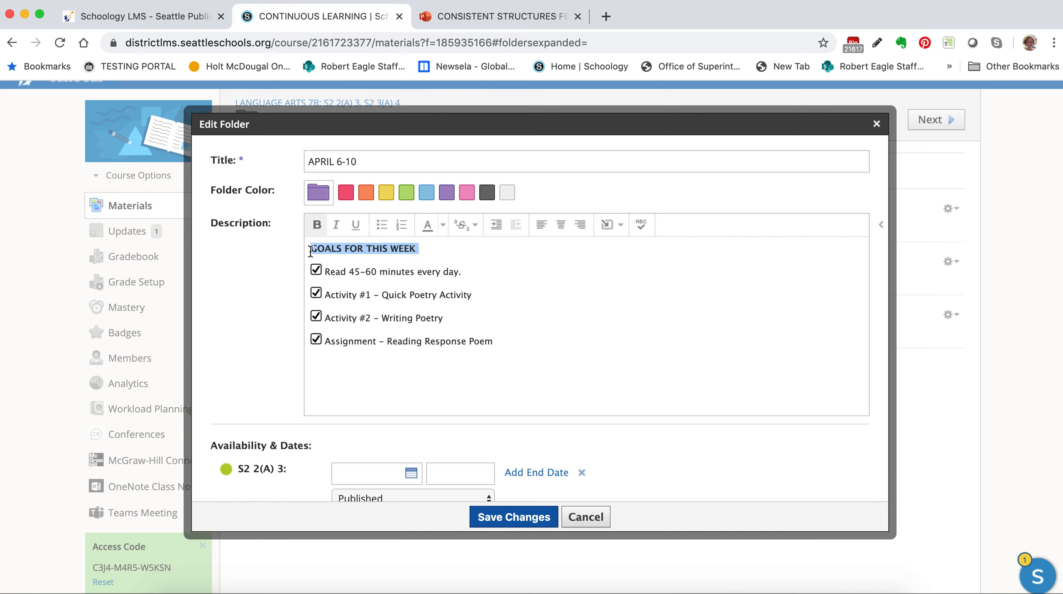
pyautogui.click(320, 376)
pyautogui.press('super+v')
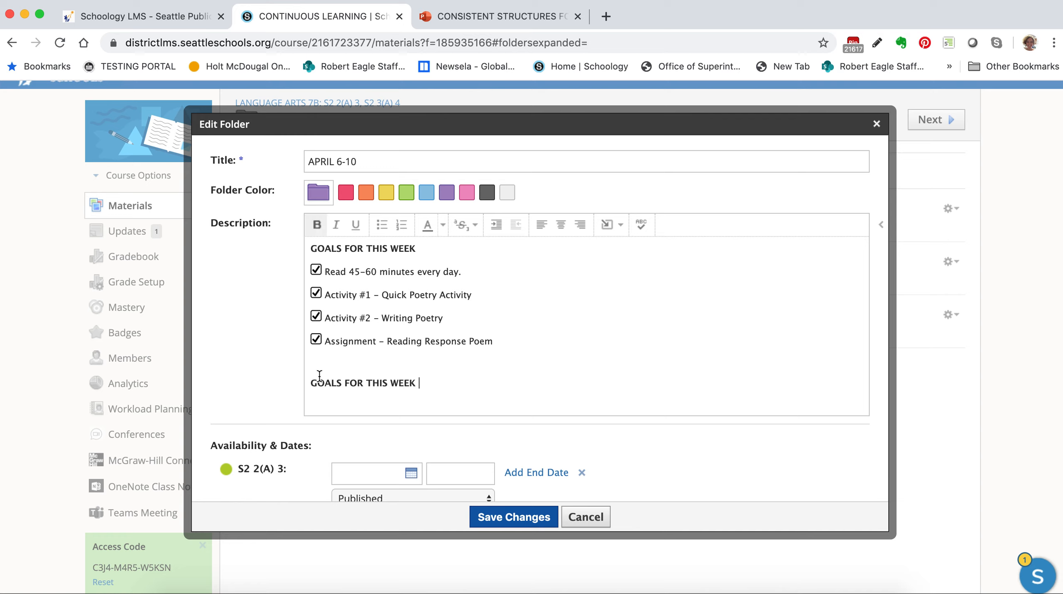
pyautogui.press('Return')
pyautogui.click(401, 228)
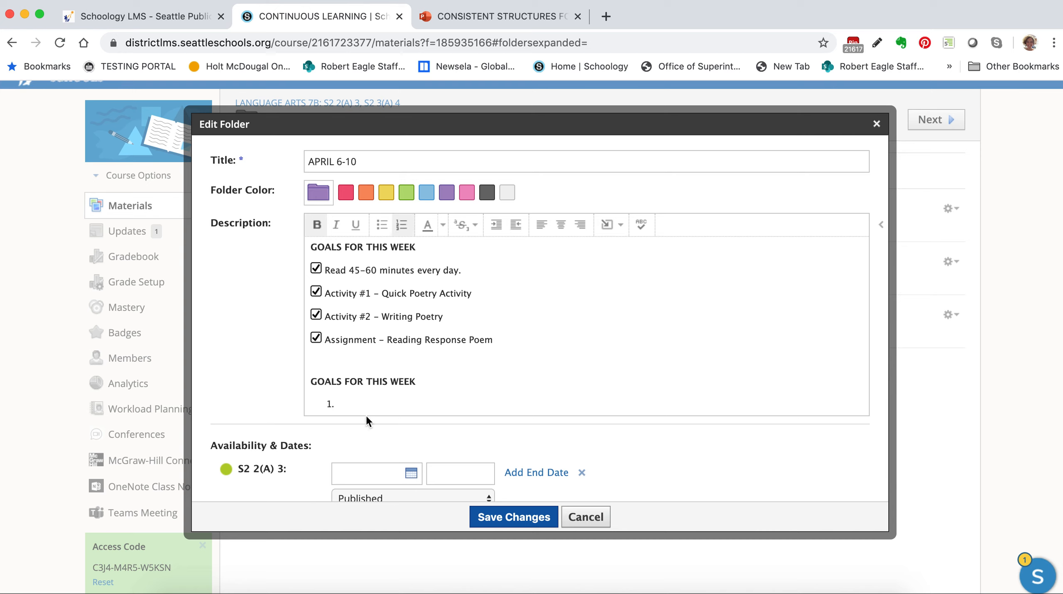
pyautogui.press('BackSpace')
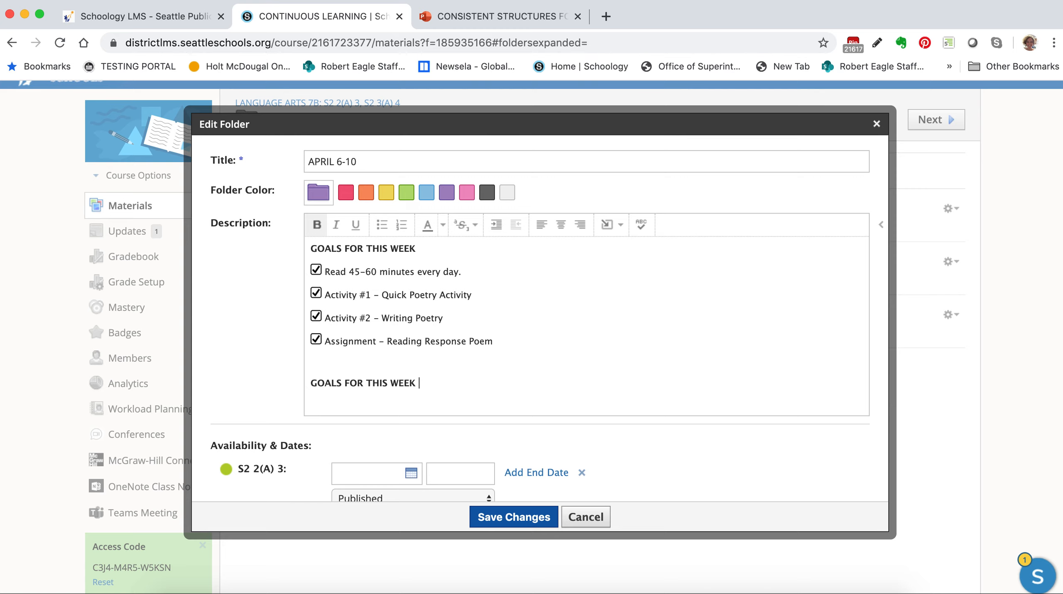
# Step: Start a new line under the pasted heading, and search Google Images for check mark in a new browser tab
pyautogui.press('Return')
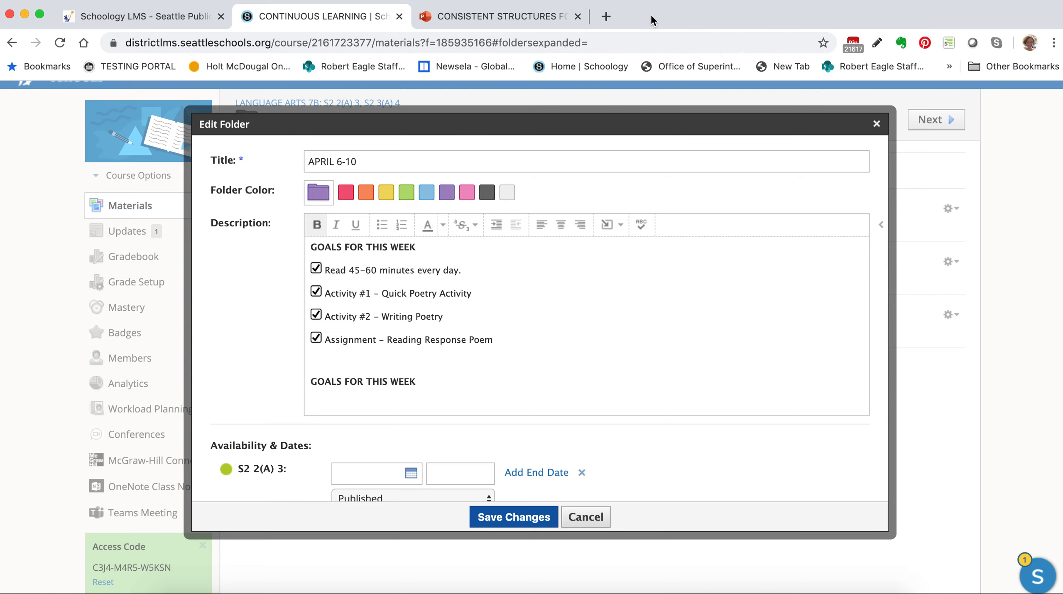
pyautogui.click(606, 17)
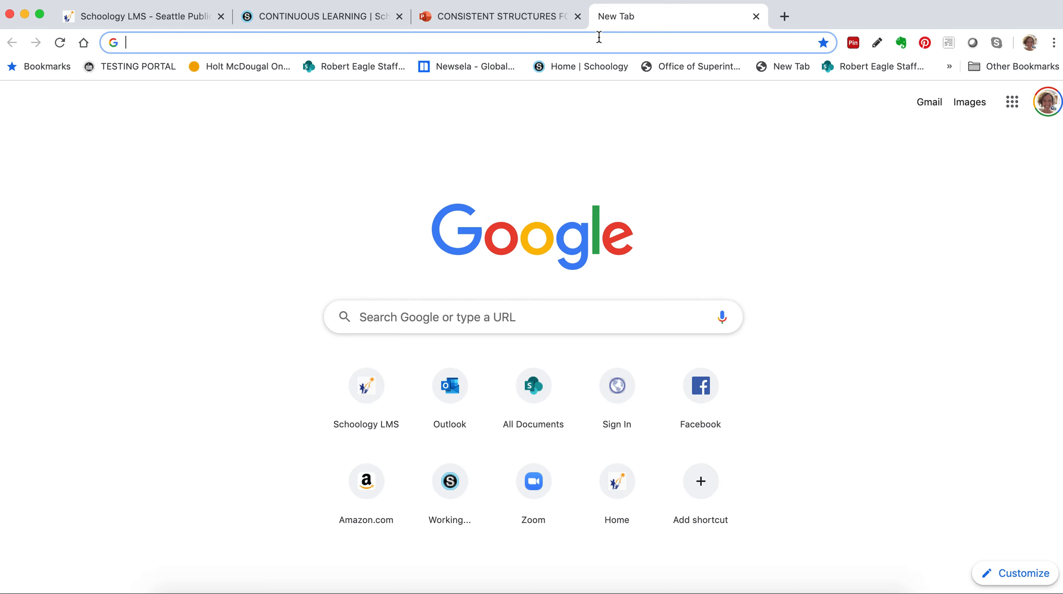
pyautogui.write('CH')
pyautogui.press('BackSpace')
pyautogui.press('BackSpace')
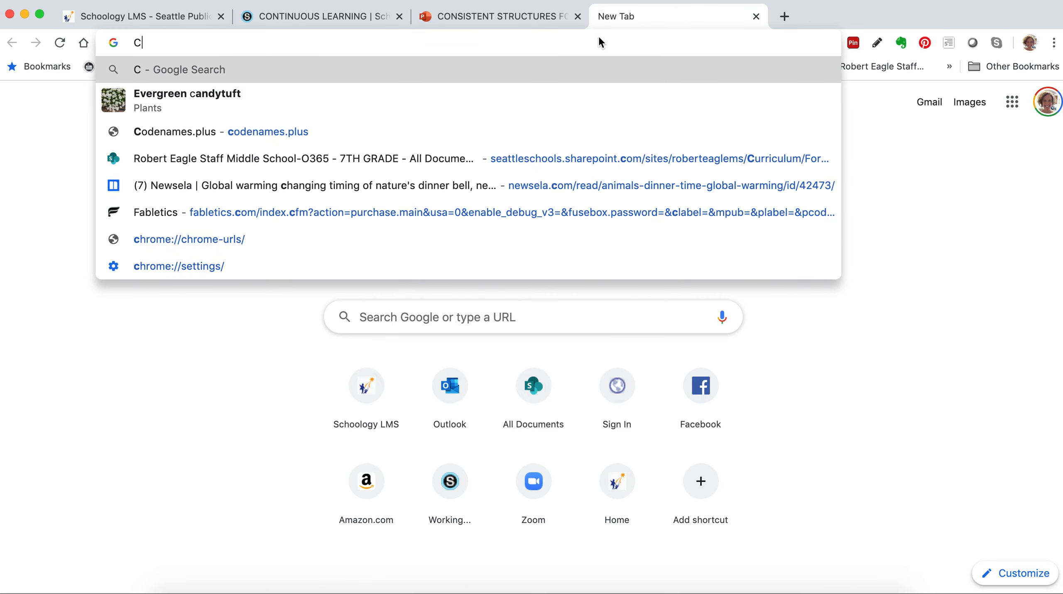
pyautogui.write('heck mark')
pyautogui.press('Return')
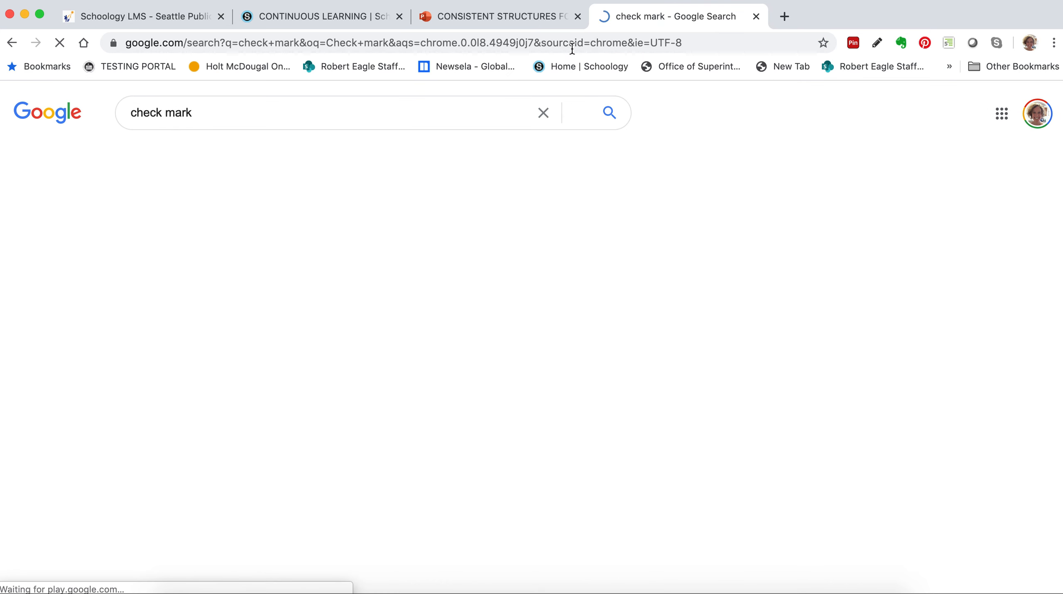
pyautogui.click(203, 165)
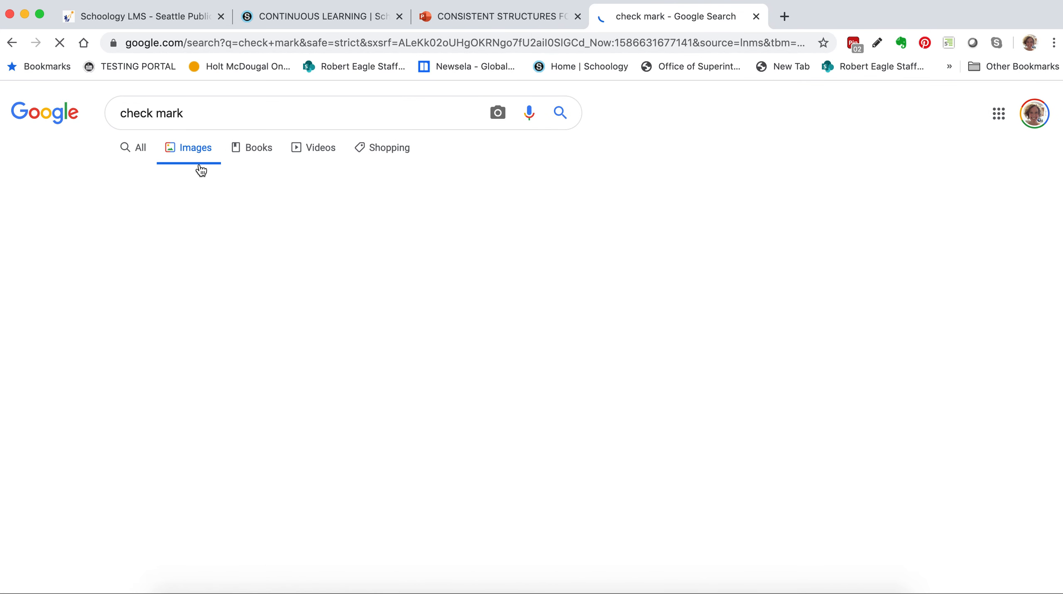
# Step: Copy the plain green check mark image, titled tick symbol in green color, from the vectorstock.com result
pyautogui.scroll(-1, 326, 350)
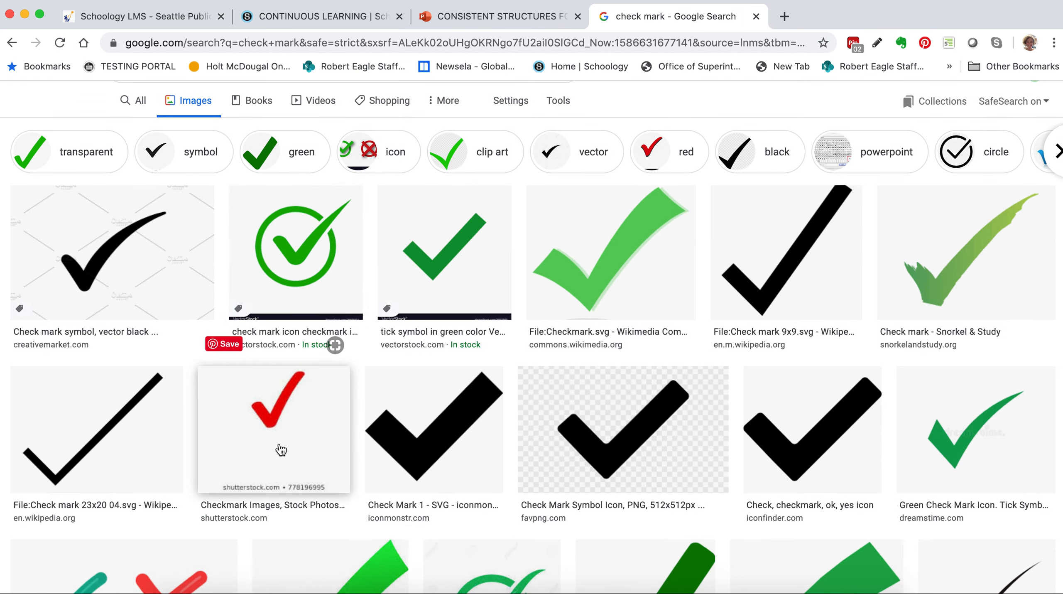
pyautogui.rightClick(466, 254)
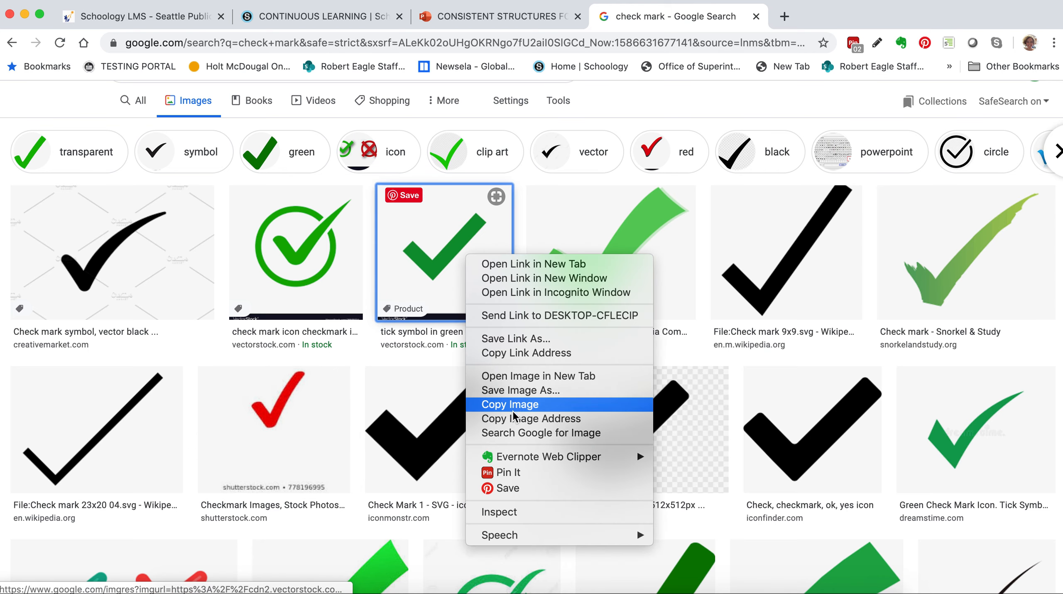
pyautogui.click(514, 404)
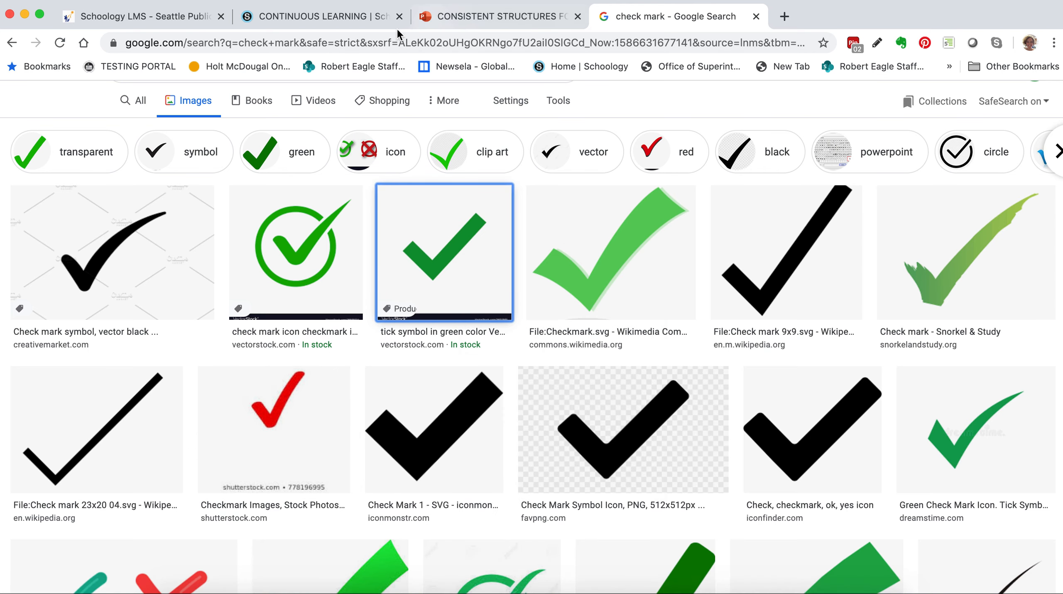
# Step: Return to the APRIL 6-10 folder description and place the cursor on the line under the second GOALS FOR THIS WEEK heading
pyautogui.click(336, 22)
pyautogui.scroll(-1, 409, 396)
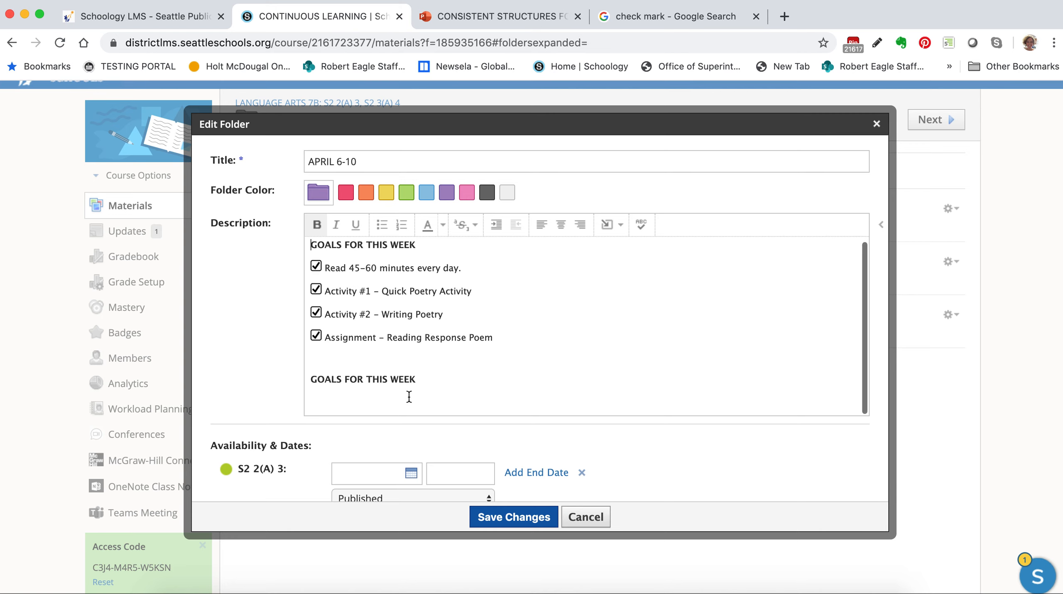
pyautogui.scroll(-4, 410, 395)
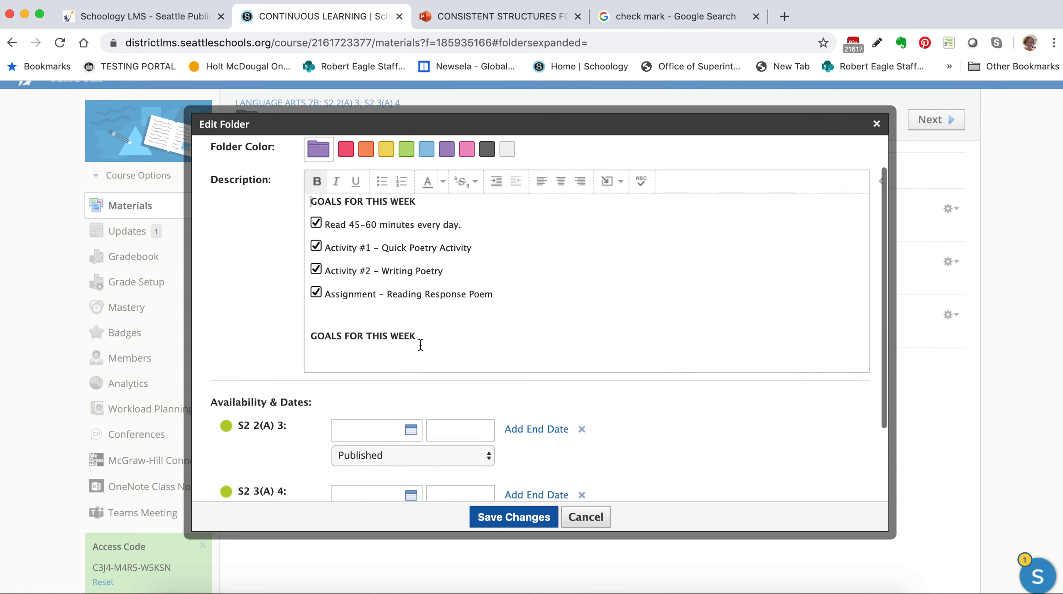
pyautogui.scroll(2, 413, 351)
pyautogui.click(411, 355)
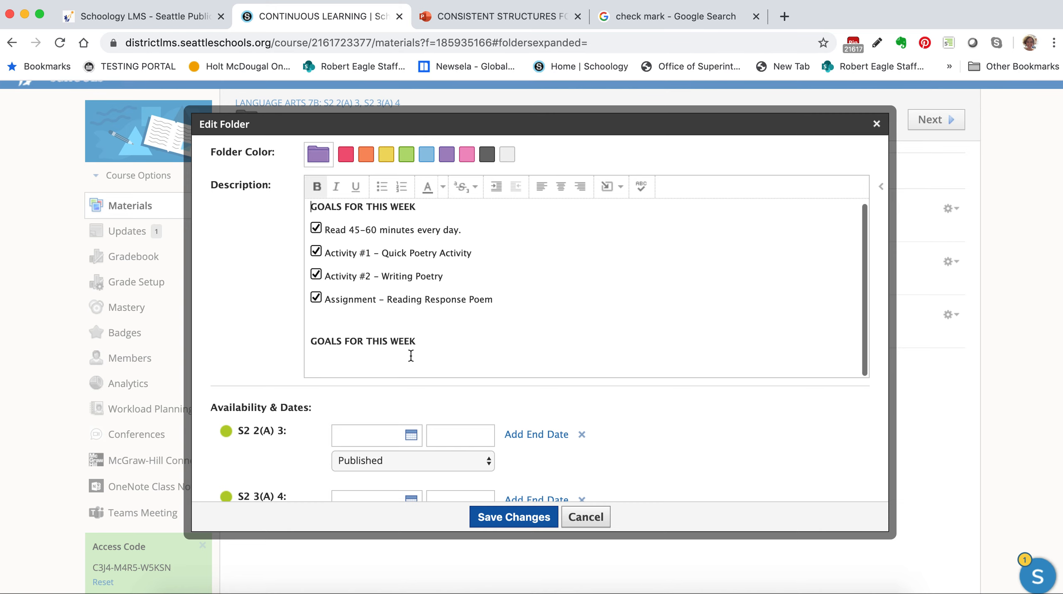
# Step: Save the plain green check mark image from the Google Images results to the Desktop as a PNG named download
pyautogui.click(650, 18)
pyautogui.rightClick(446, 273)
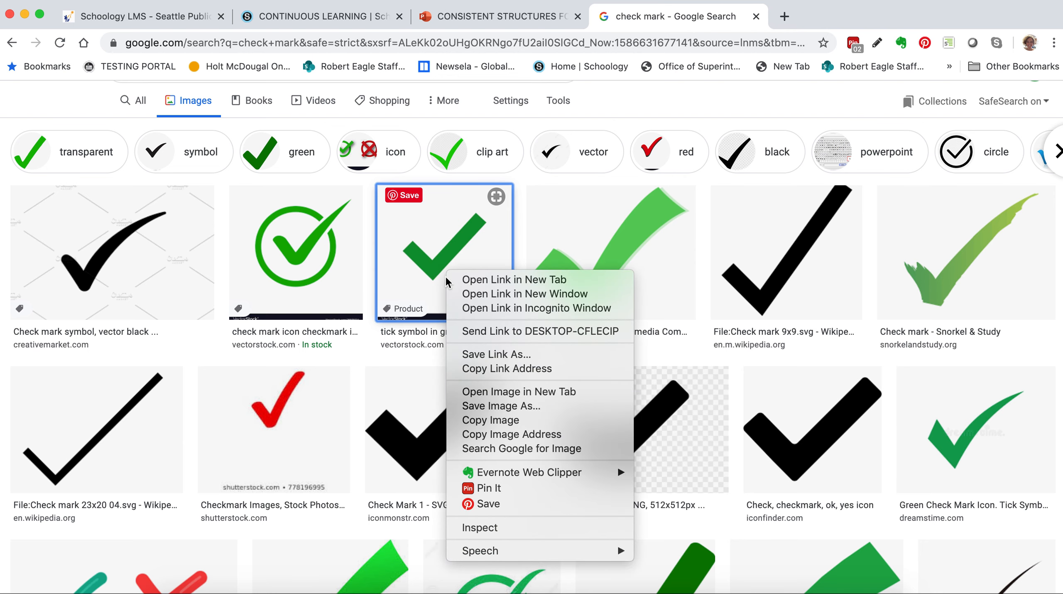
pyautogui.click(485, 415)
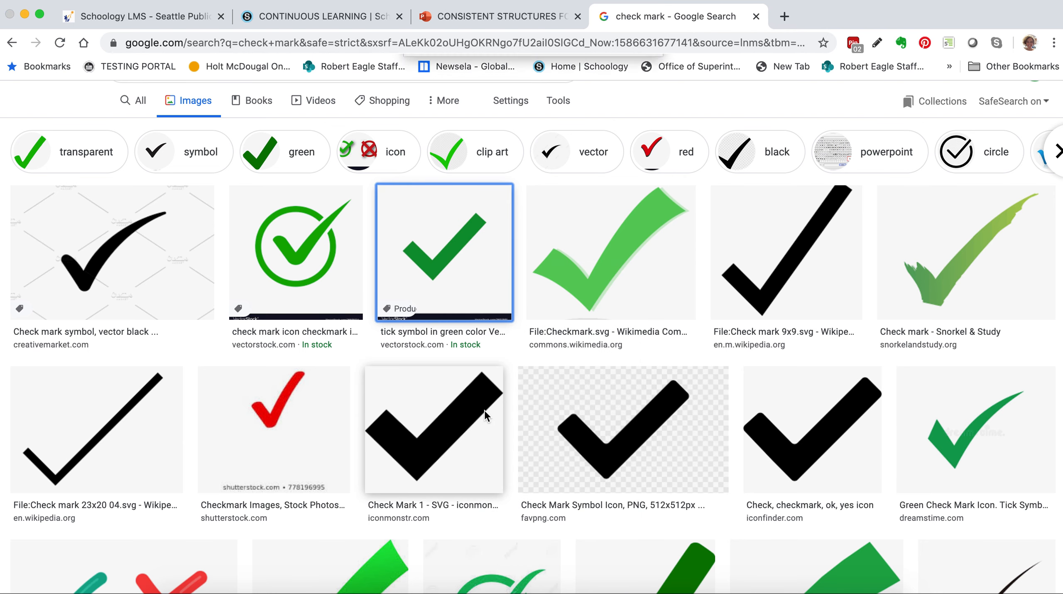
pyautogui.click(616, 201)
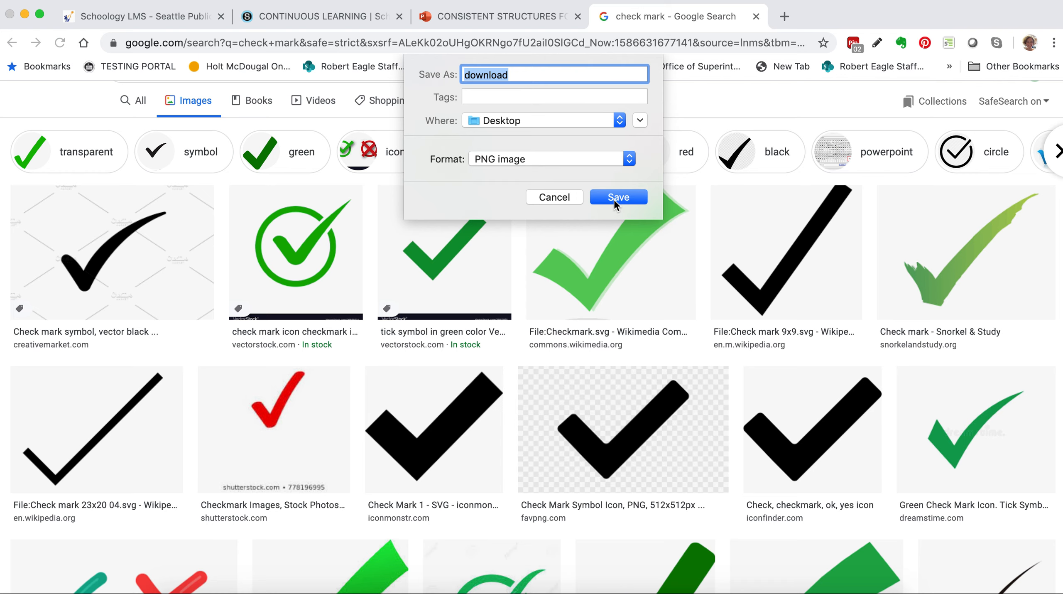
# Step: Insert download.png from the Desktop into the APRIL 6-10 folder description under the second GOALS FOR THIS WEEK heading
pyautogui.click(478, 18)
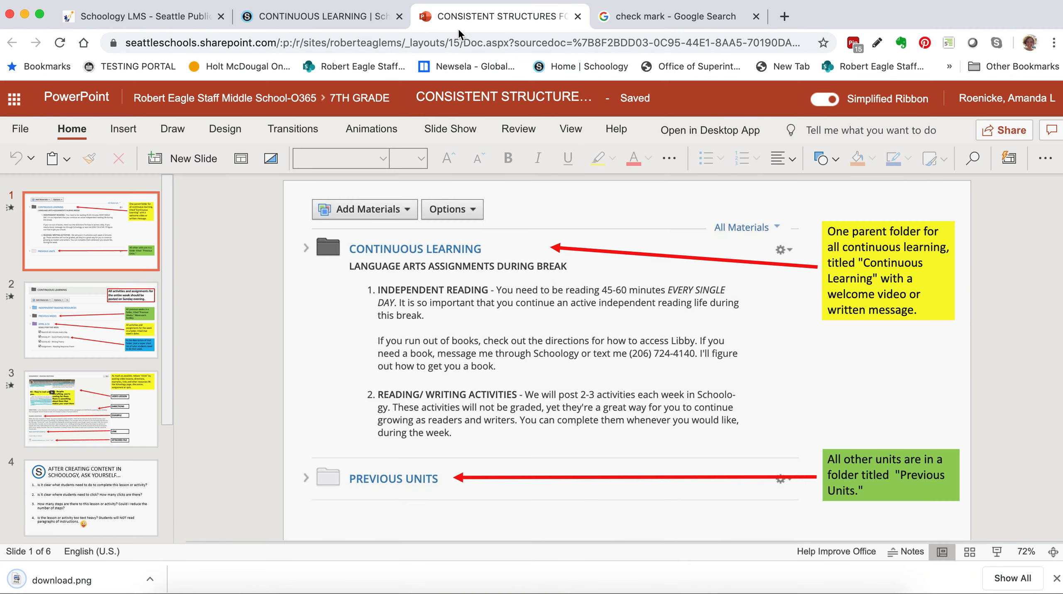
pyautogui.click(349, 17)
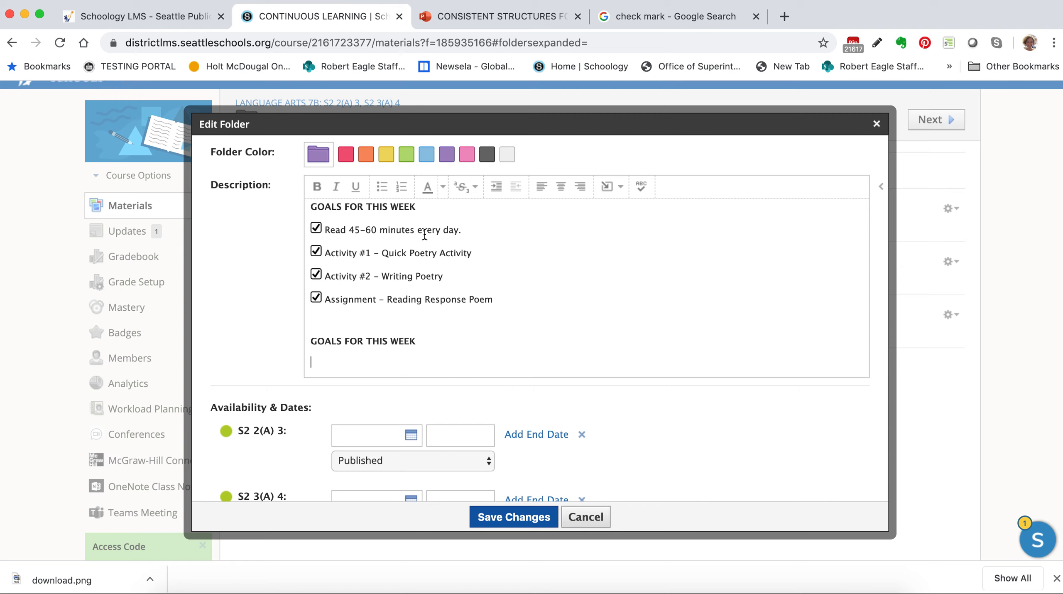
pyautogui.click(617, 195)
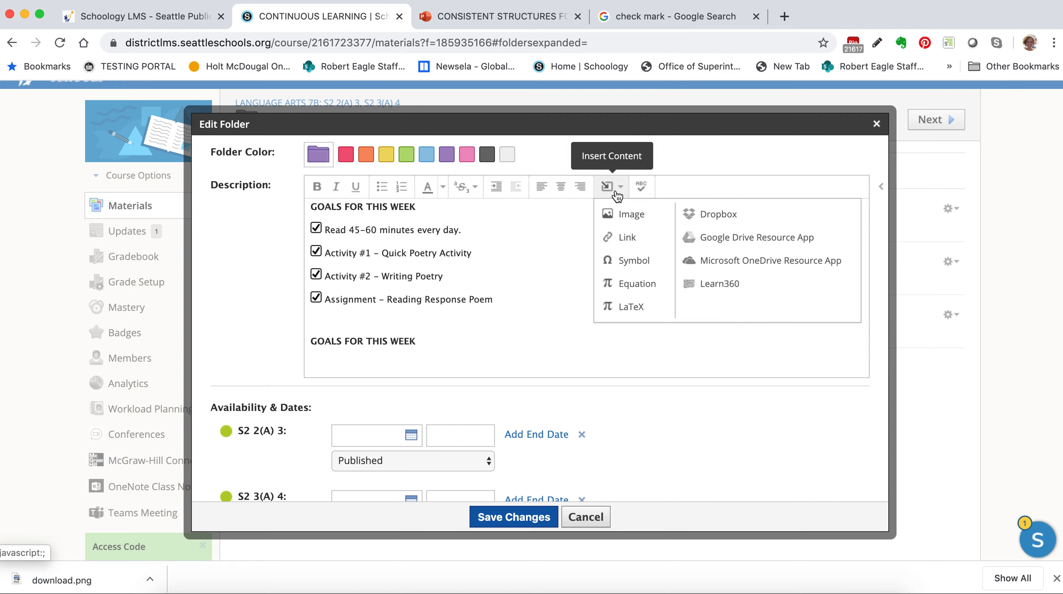
pyautogui.click(622, 219)
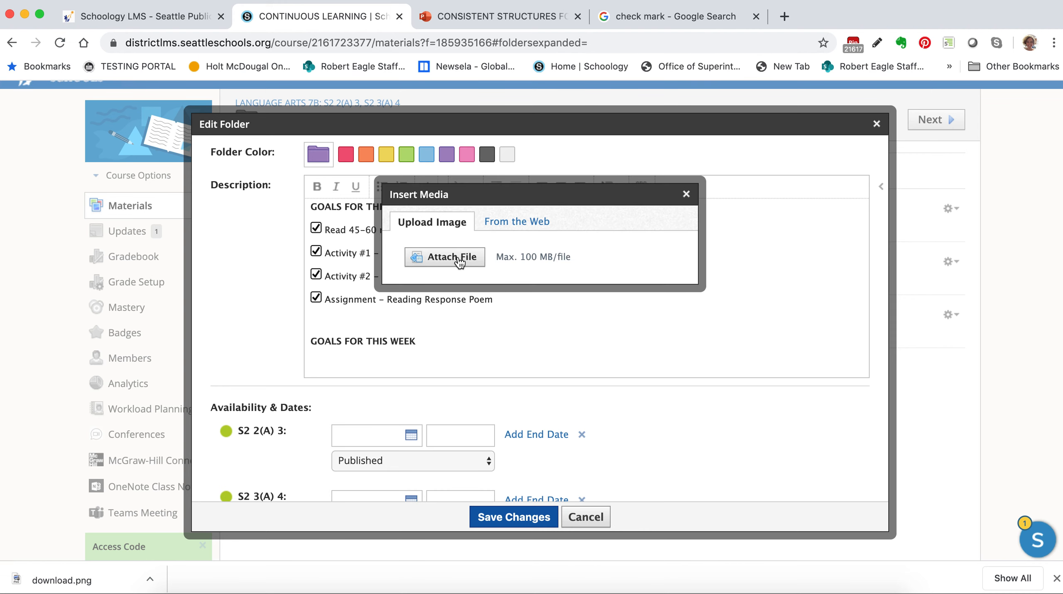
pyautogui.click(458, 256)
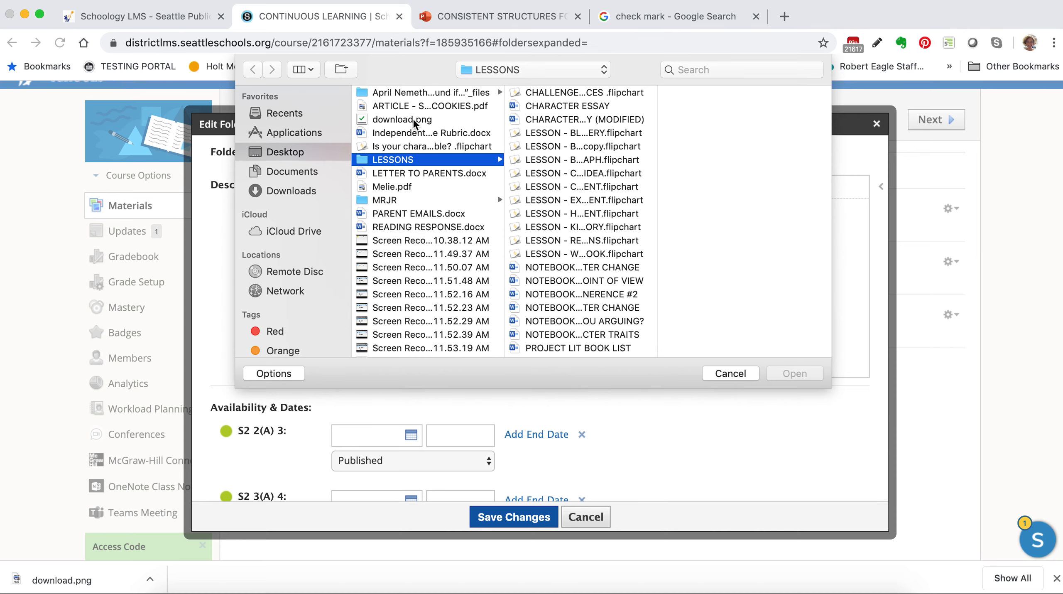
pyautogui.doubleClick(412, 117)
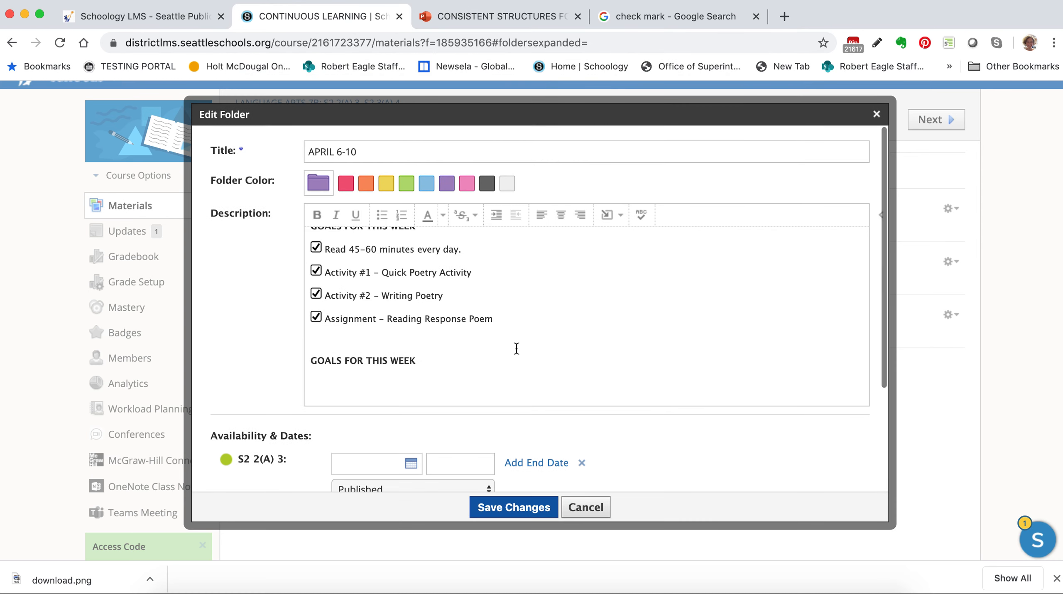
# Step: Shrink the inserted check mark image, setting its width to 20 and leaving the height blank
pyautogui.click(443, 355)
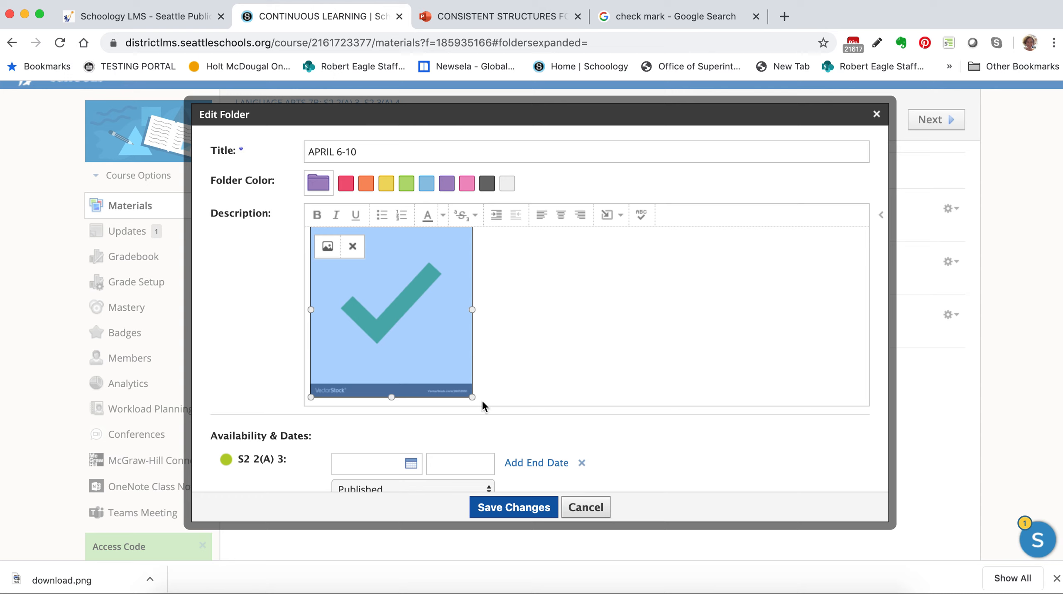
pyautogui.moveTo(472, 396); pyautogui.dragTo(394, 316)
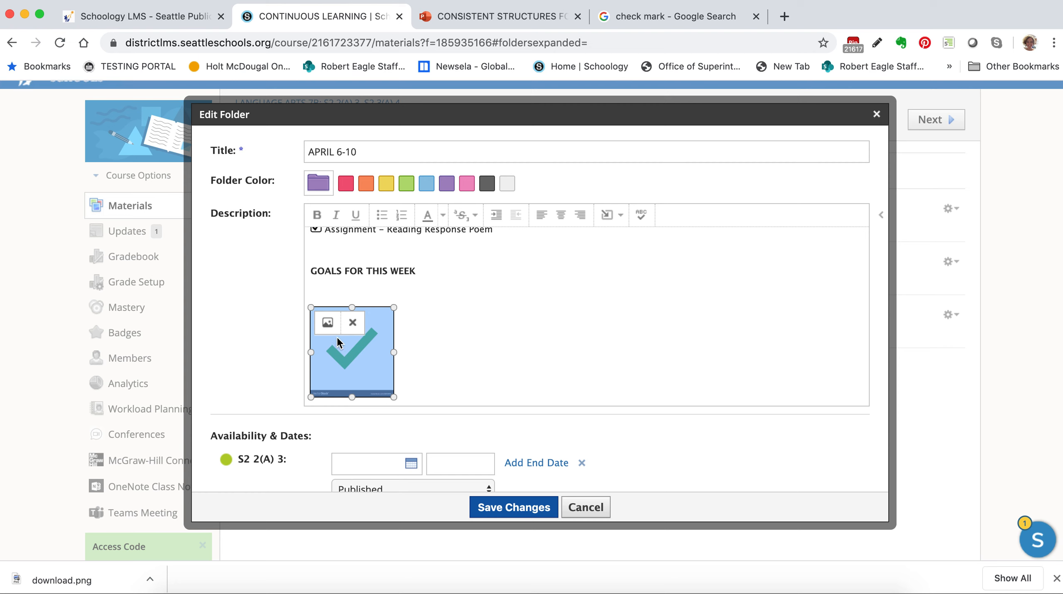
pyautogui.click(328, 324)
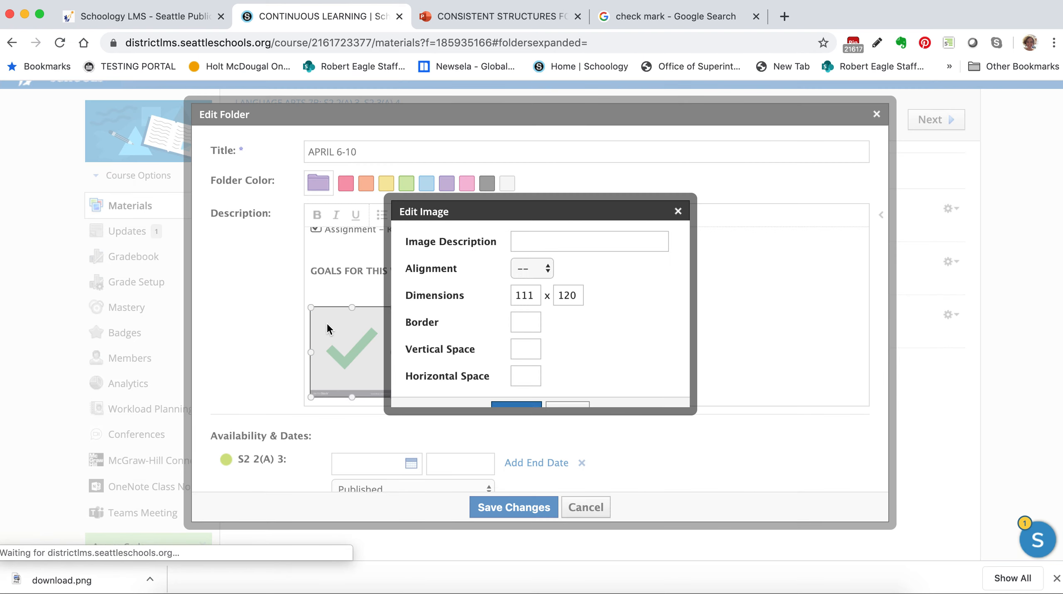
pyautogui.click(582, 296)
pyautogui.press('BackSpace')
pyautogui.press('BackSpace')
pyautogui.press('BackSpace')
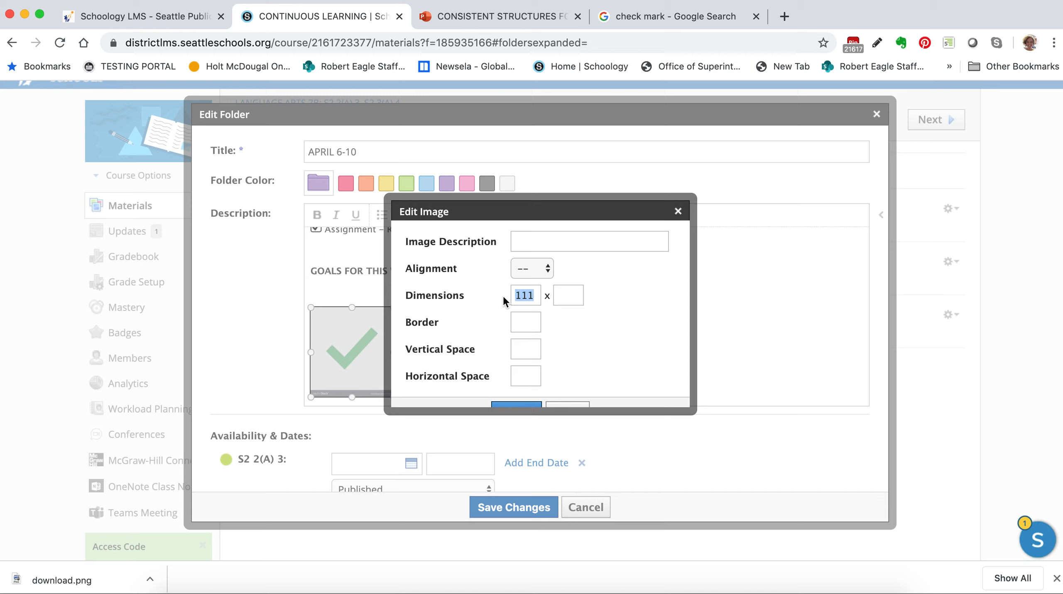
pyautogui.write('20')
pyautogui.click(593, 366)
pyautogui.scroll(-1, 567, 305)
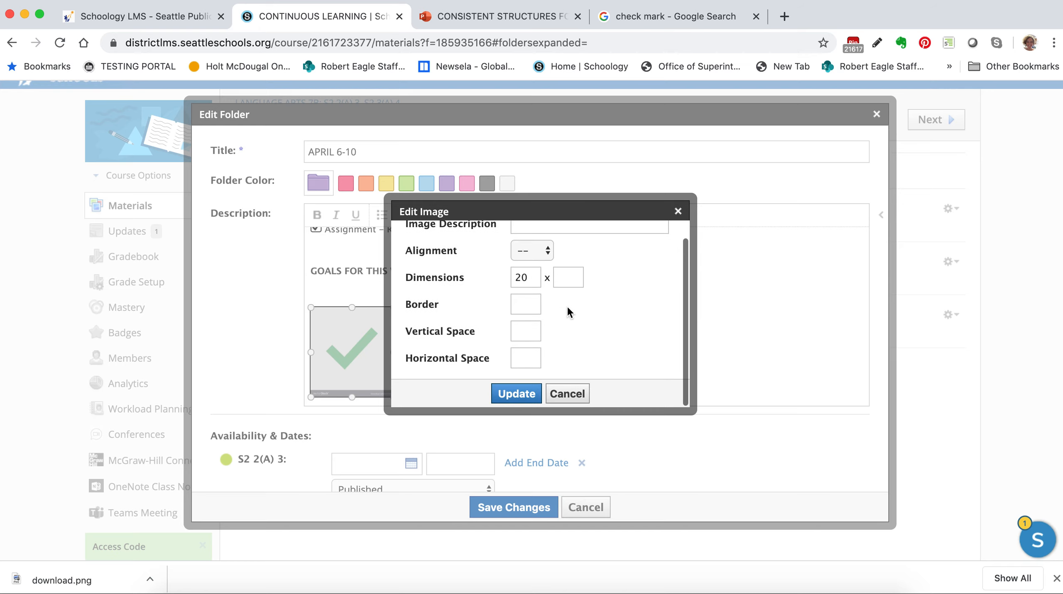
pyautogui.click(517, 393)
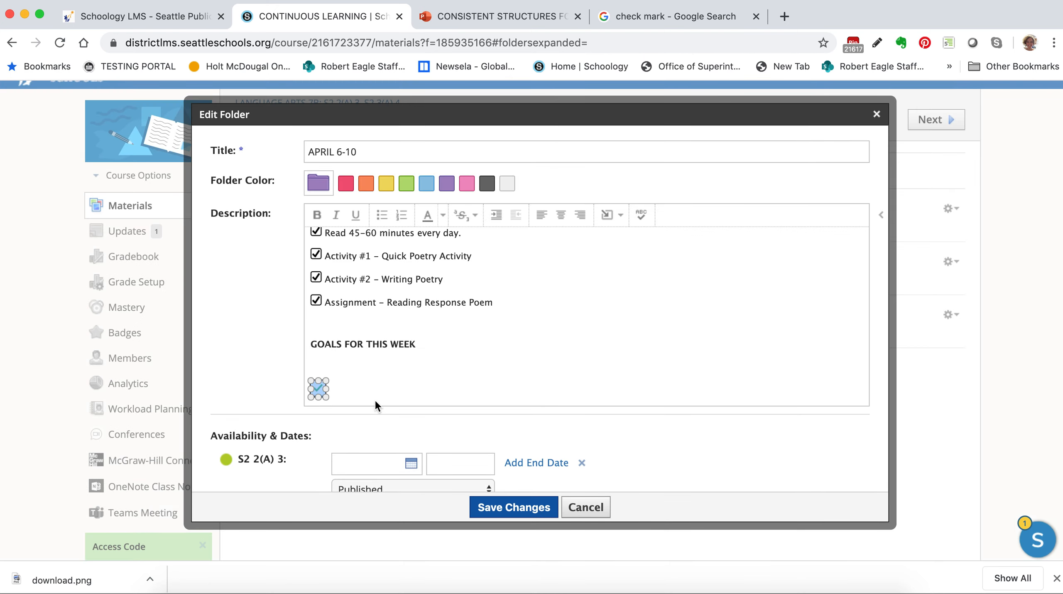
# Step: Remove the empty line between the second GOALS FOR THIS WEEK heading and the small check mark, and select the check mark
pyautogui.click(320, 390)
pyautogui.click(409, 386)
pyautogui.click(320, 390)
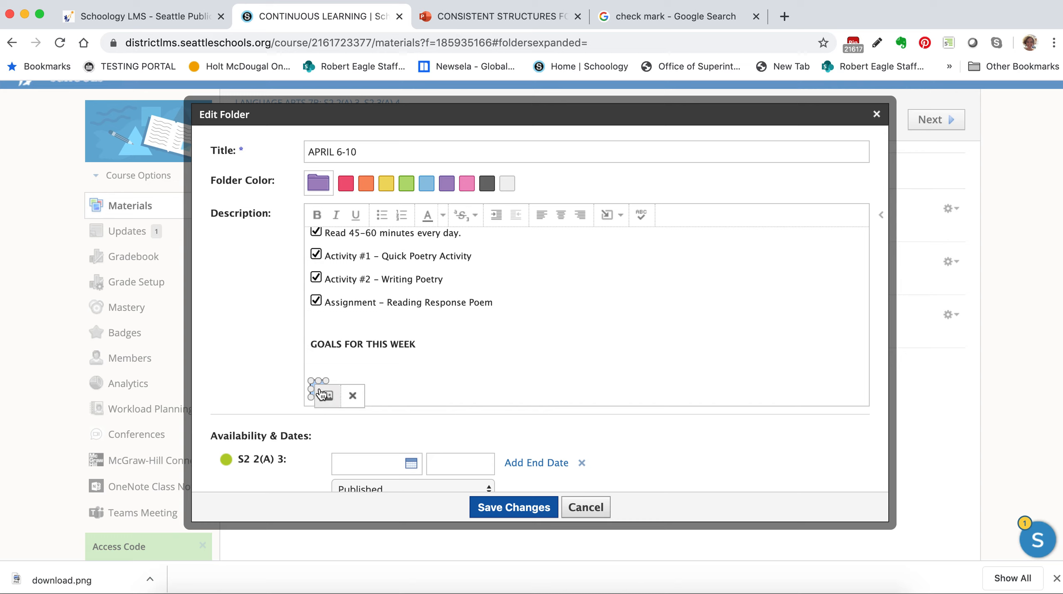
pyautogui.click(308, 388)
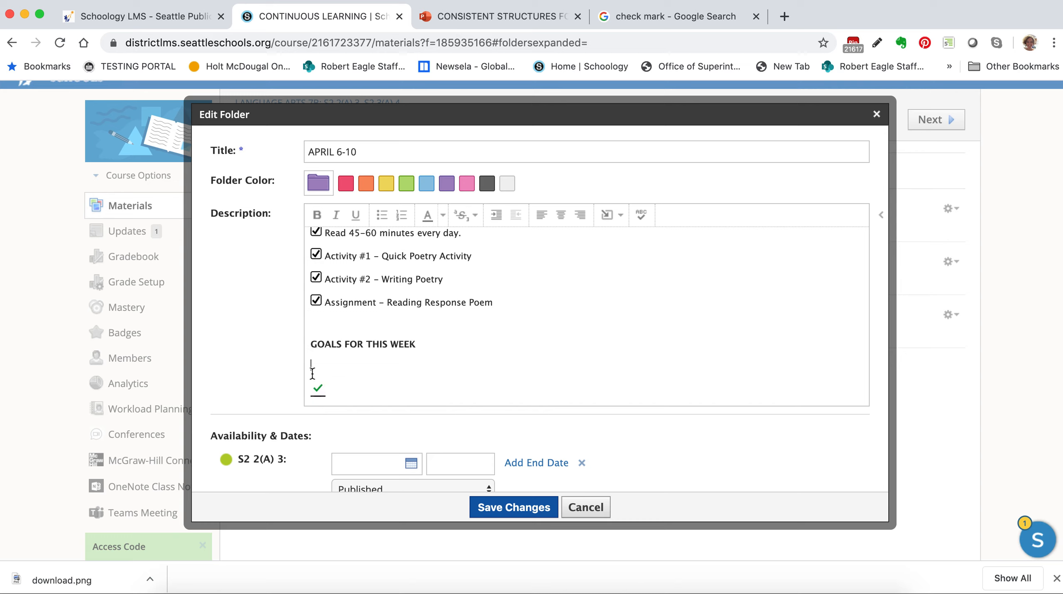
pyautogui.press('BackSpace')
pyautogui.click(315, 393)
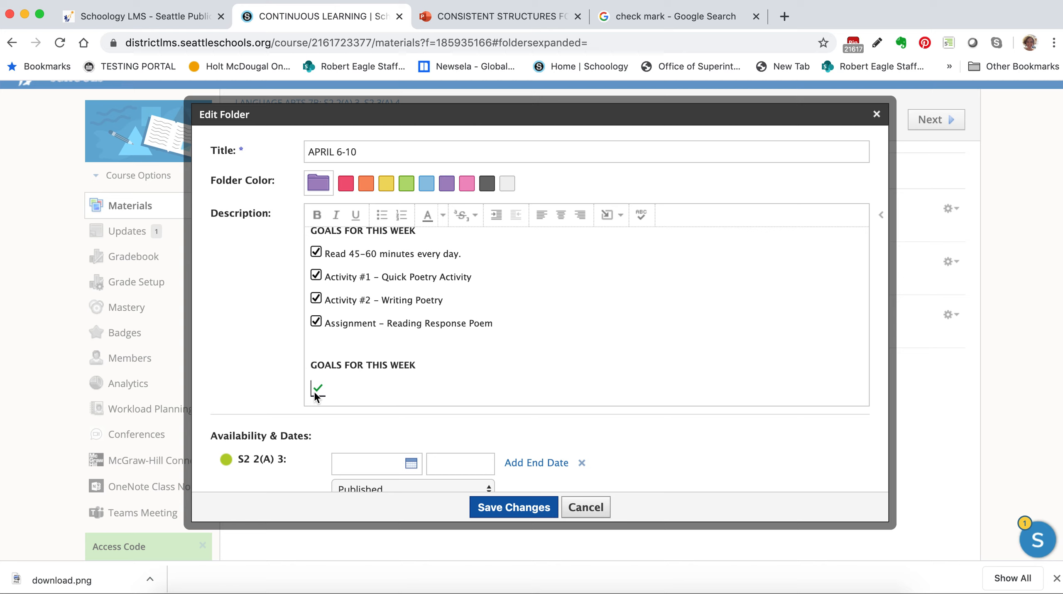
# Step: Paste two more copies of the small check mark on new lines below the first one
pyautogui.click(390, 391)
pyautogui.press('Return')
pyautogui.press('super+v')
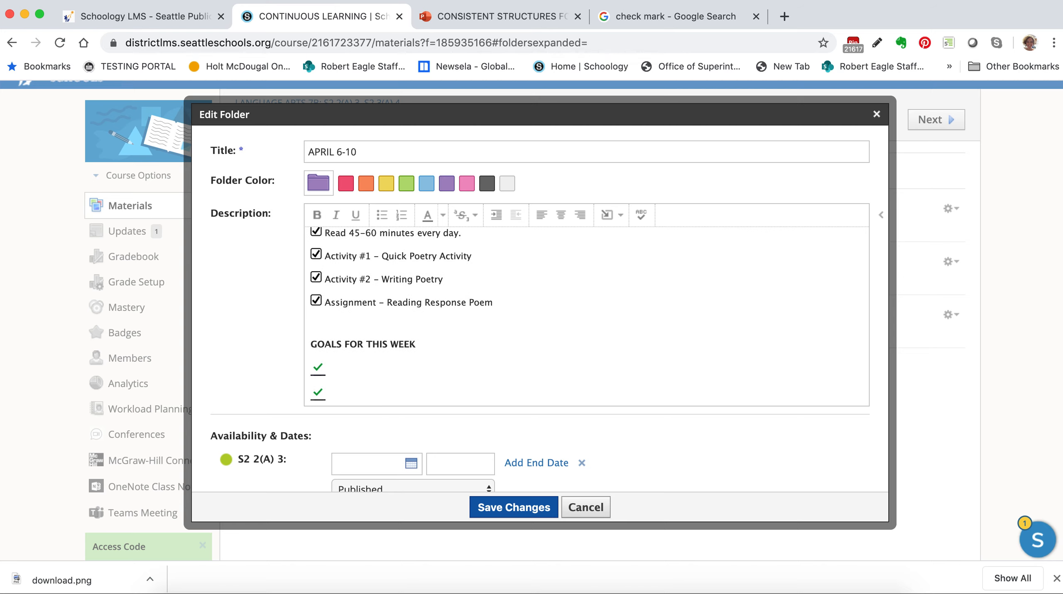
pyautogui.press('Return')
pyautogui.press('super+v')
pyautogui.press('Return')
# Step: Delete the green check marks under the second heading and start a numbered list in their place
pyautogui.scroll(3, 522, 382)
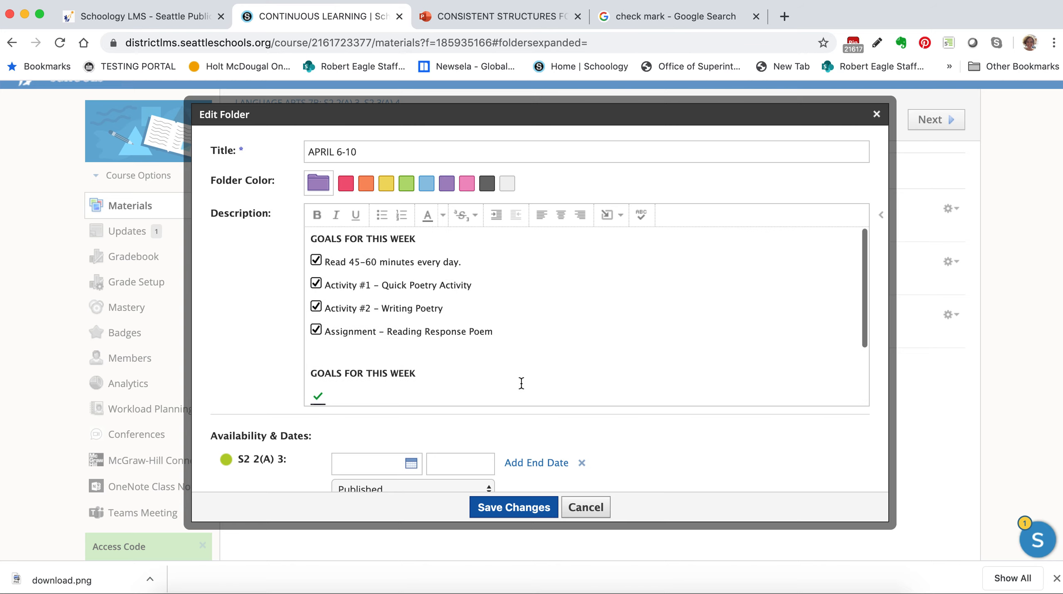
pyautogui.scroll(-3, 522, 383)
pyautogui.moveTo(360, 393); pyautogui.dragTo(312, 311)
pyautogui.press('BackSpace')
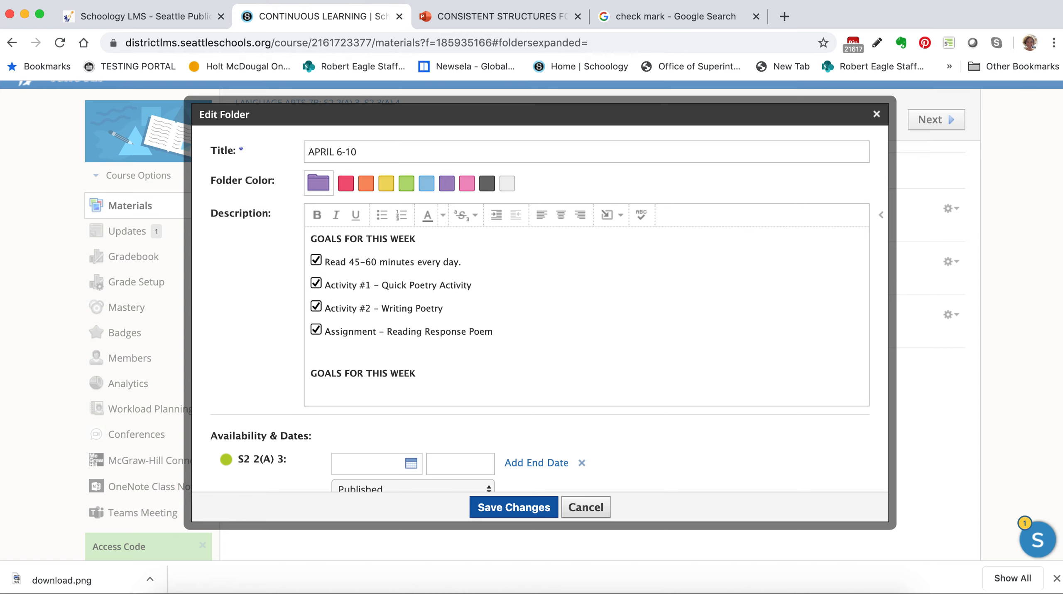
pyautogui.click(400, 216)
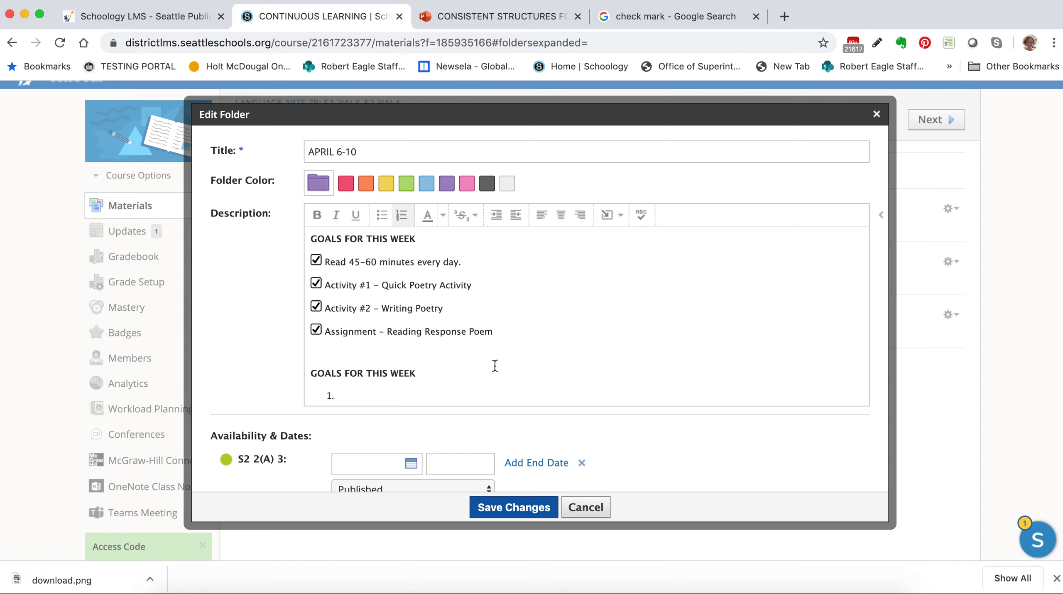
# Step: Delete the second GOALS FOR THIS WEEK heading with its numbered line, and save the APRIL 6-10 folder changes
pyautogui.moveTo(418, 373); pyautogui.dragTo(313, 368)
pyautogui.press('BackSpace')
pyautogui.press('BackSpace')
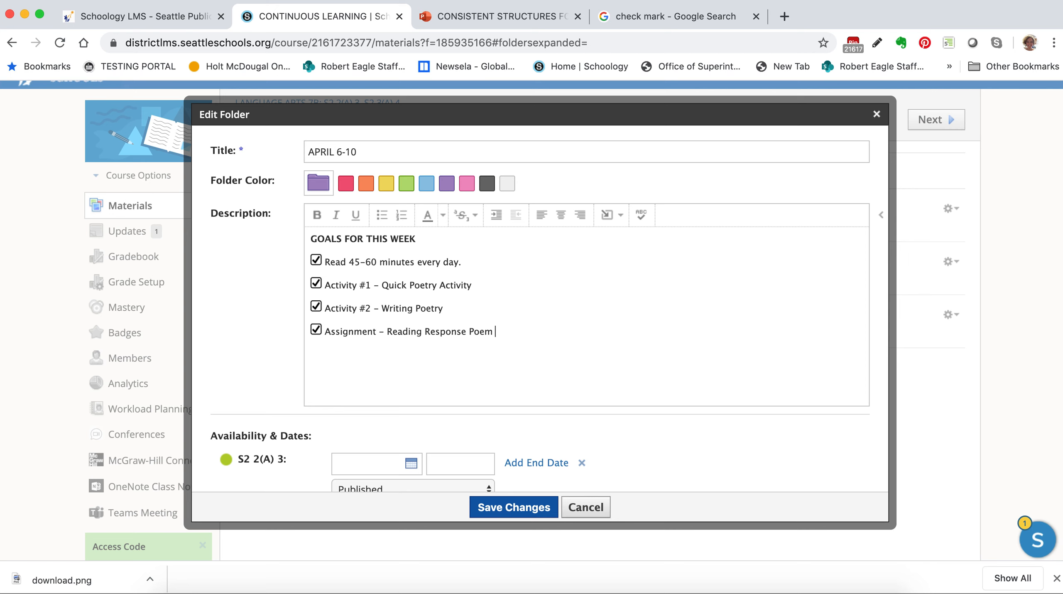
pyautogui.click(510, 504)
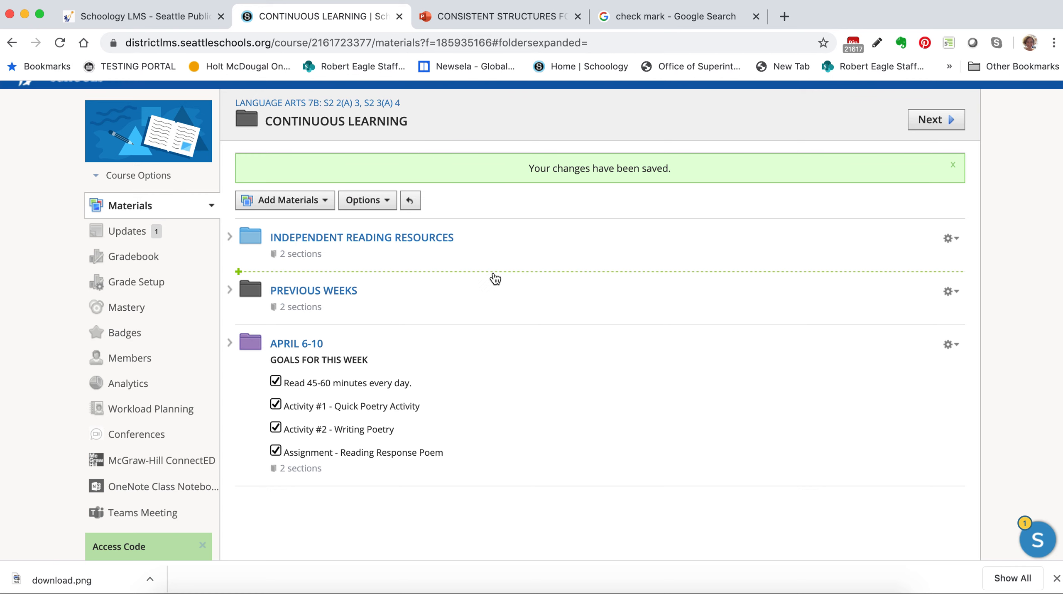
pyautogui.scroll(-2, 493, 278)
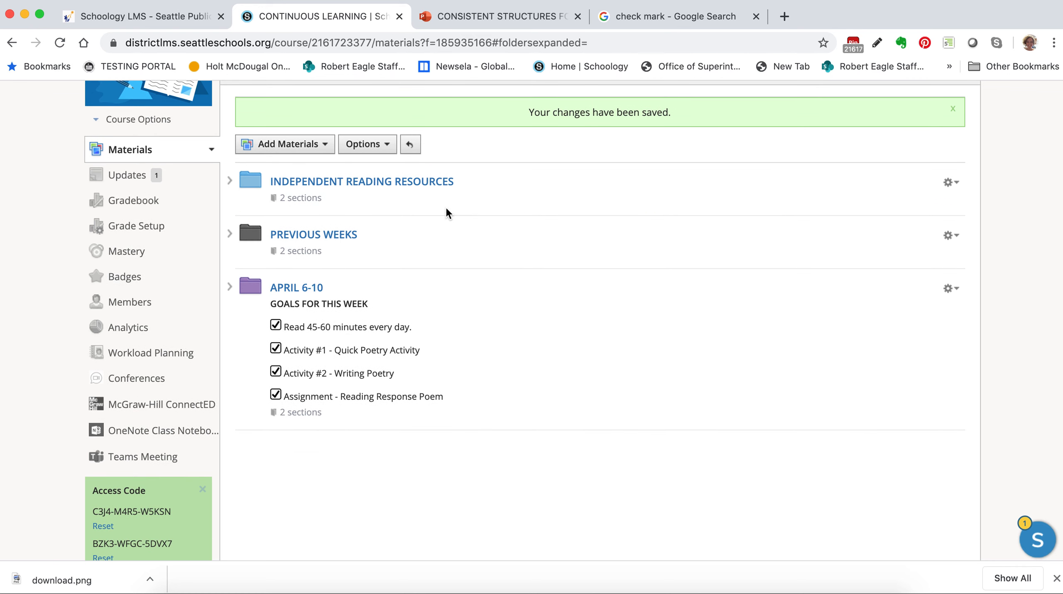